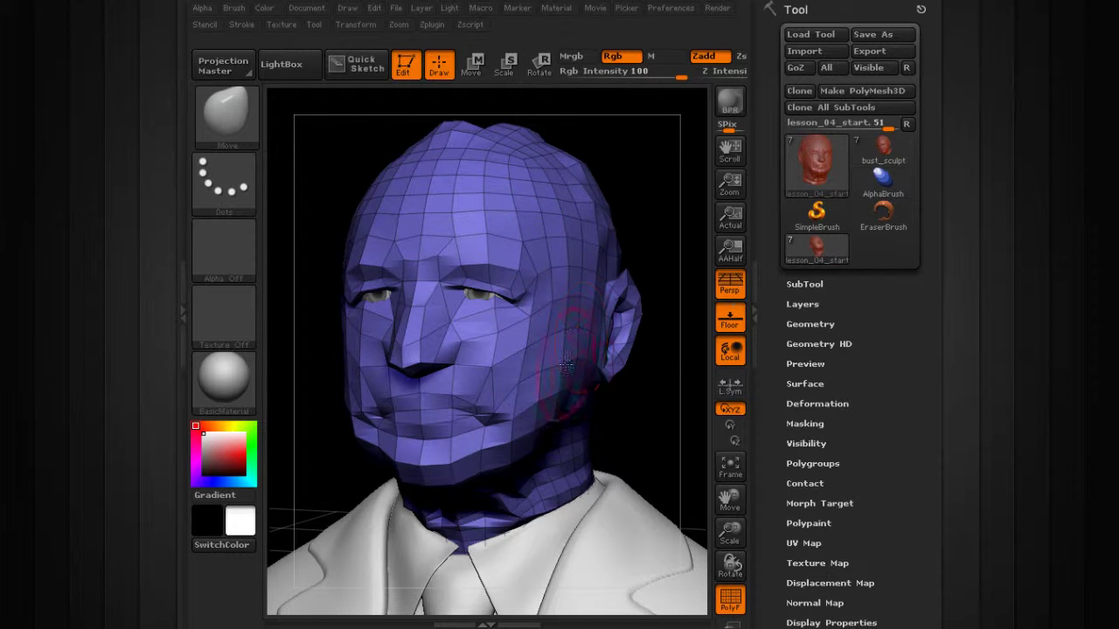
# - Subdivide the low-poly head mesh once with Smt smoothing enabled
pyautogui.moveTo(616, 393); pyautogui.dragTo(655, 404)
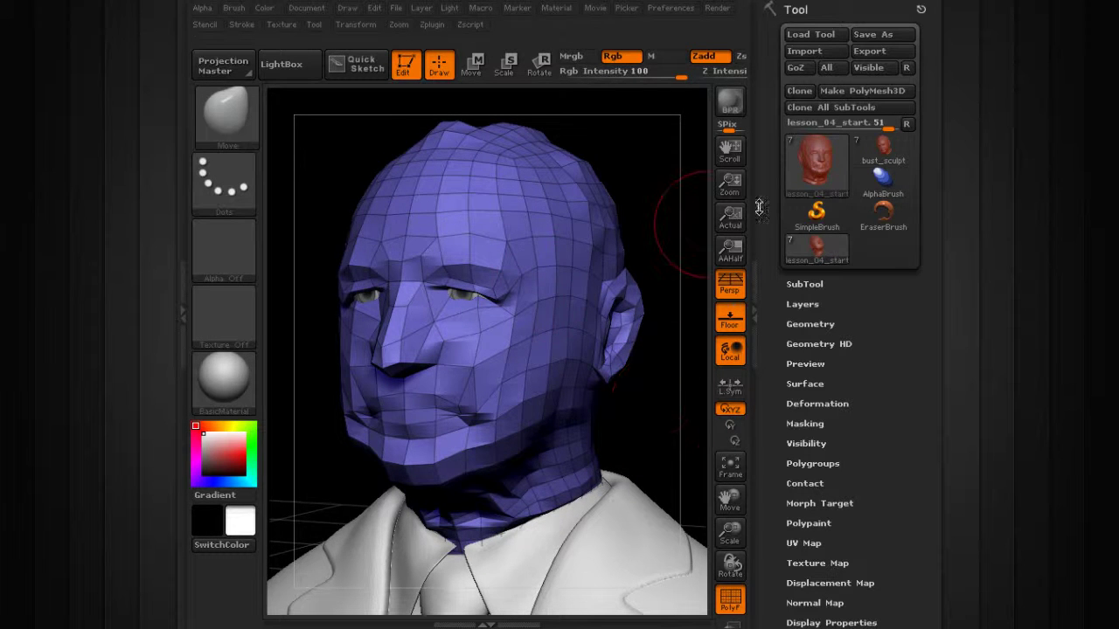
pyautogui.moveTo(801, 175)
pyautogui.moveTo(644, 424); pyautogui.dragTo(700, 405)
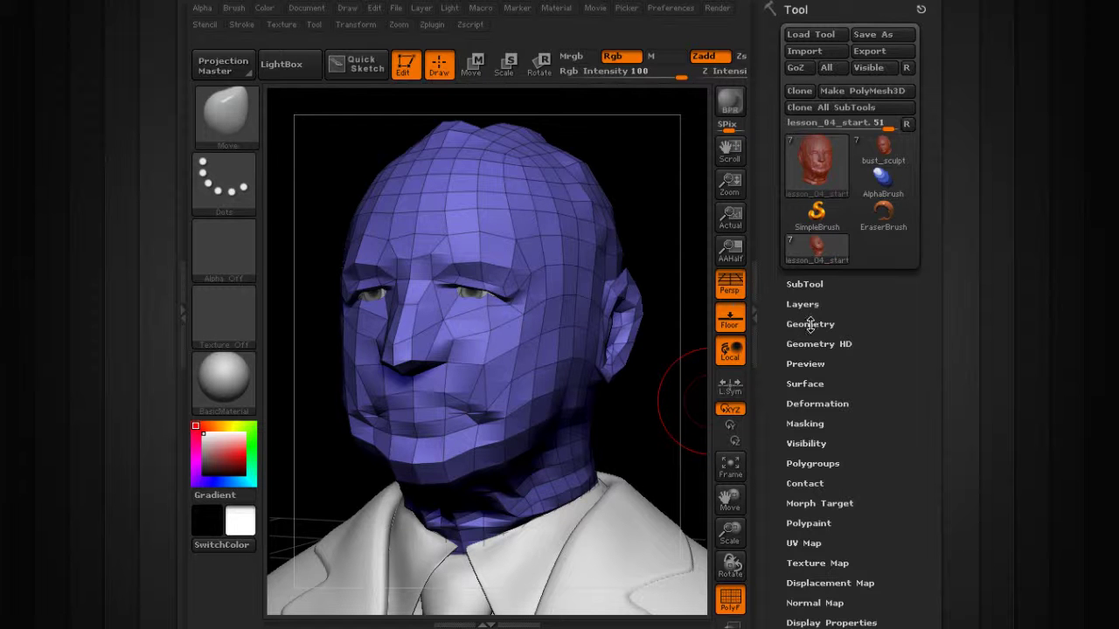
pyautogui.click(810, 324)
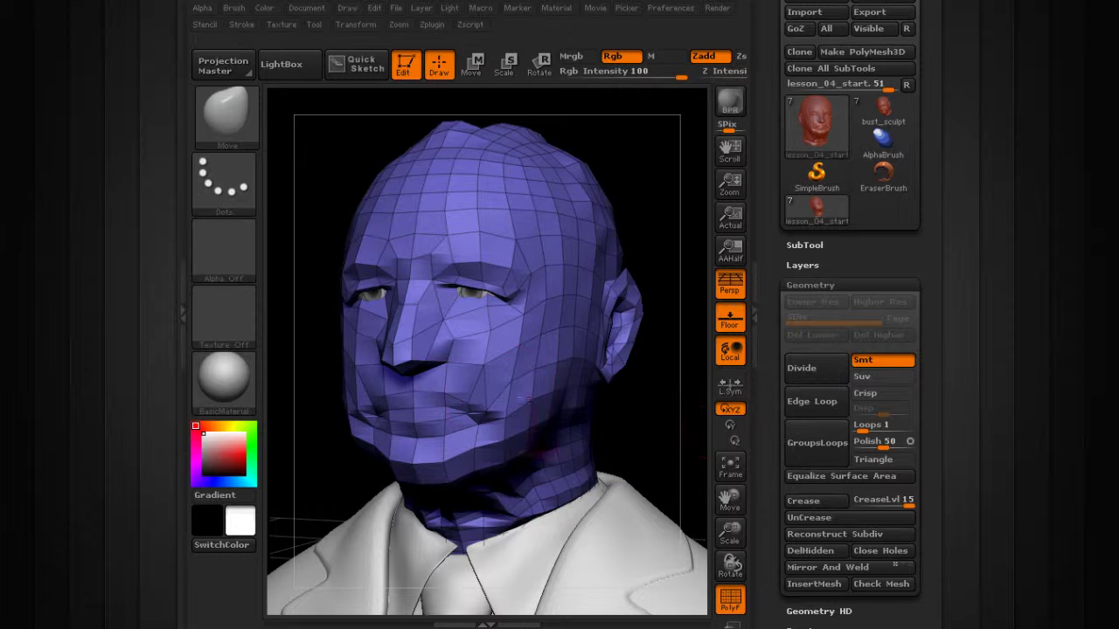
pyautogui.click(815, 373)
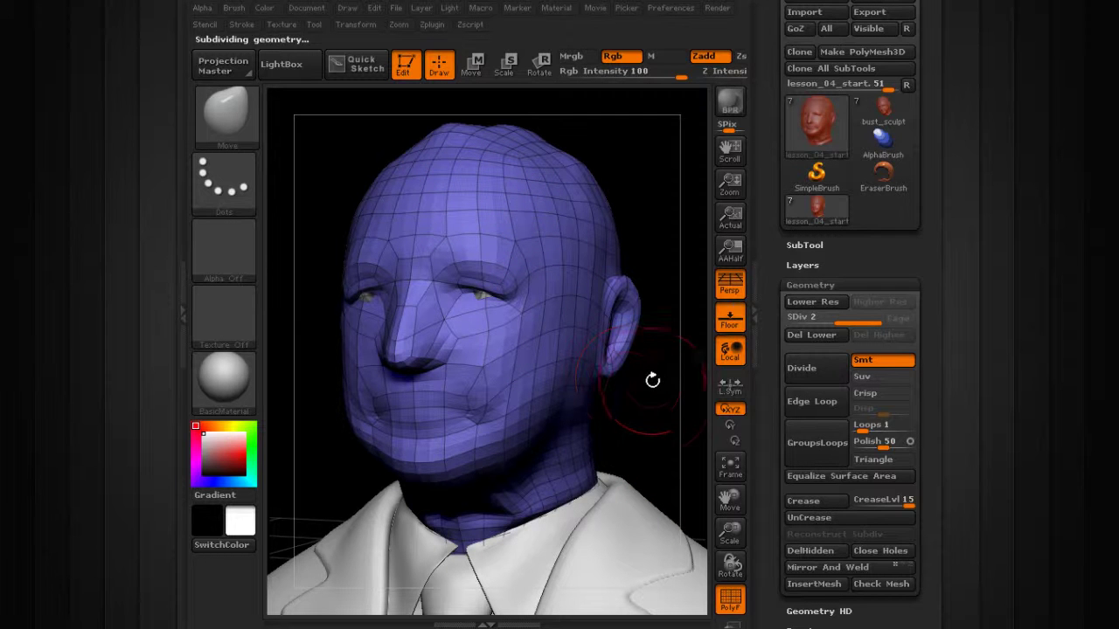
# - Refresh the polyframe display to examine the head's denser wireframe around the ear and its polygon count
pyautogui.moveTo(660, 399)
pyautogui.mouseDown()
pyautogui.moveTo(621, 428)
pyautogui.moveTo(704, 430)
pyautogui.moveTo(664, 420)
pyautogui.mouseUp()
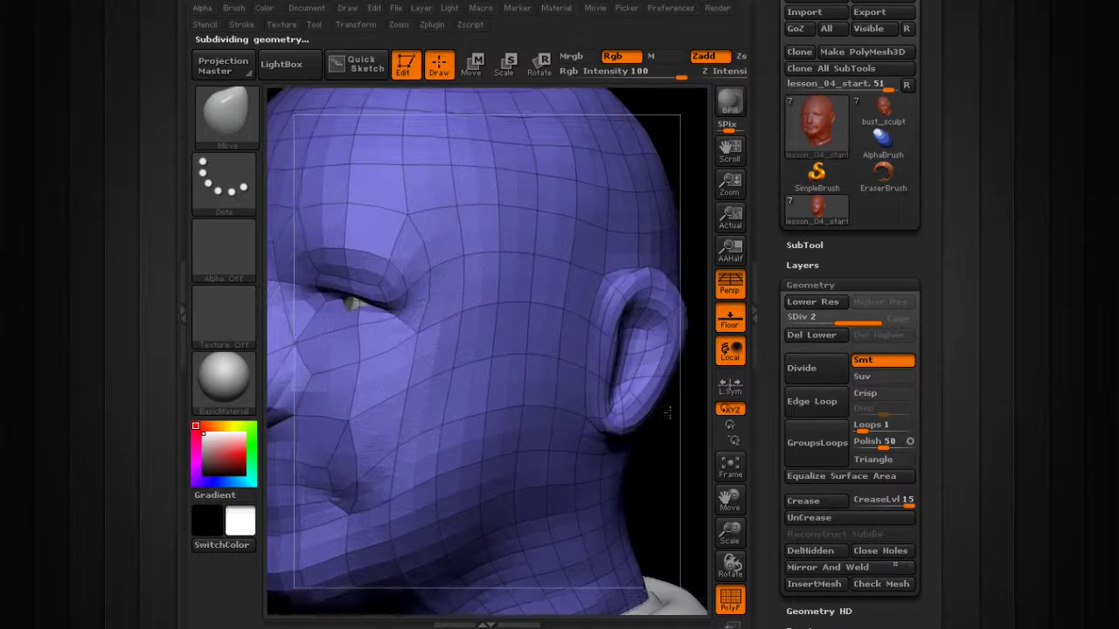
pyautogui.click(730, 600)
pyautogui.click(734, 606)
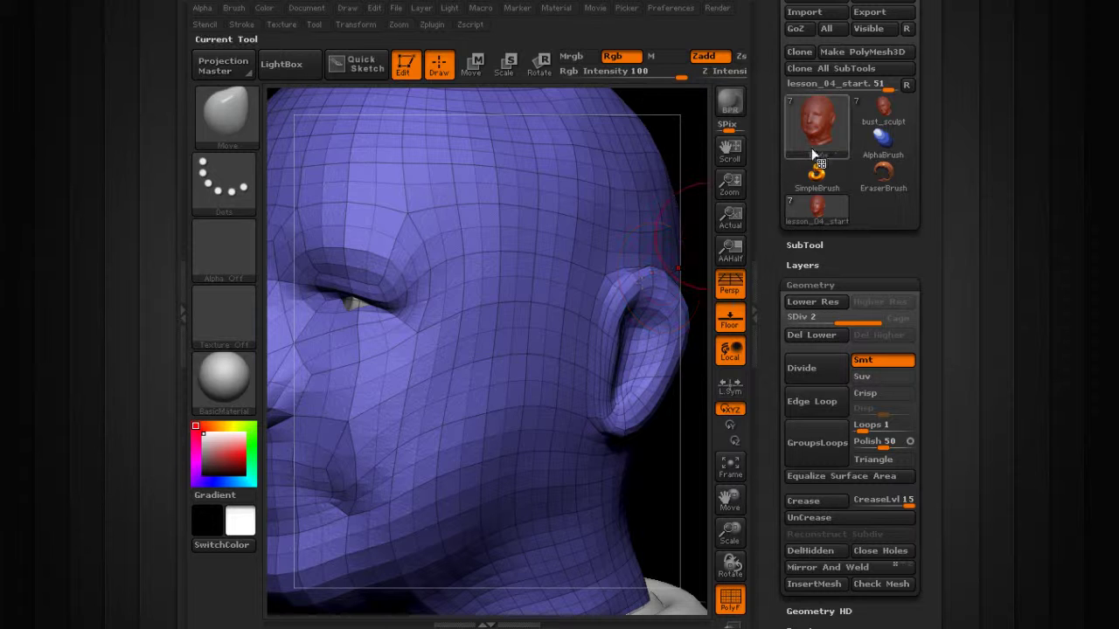
pyautogui.moveTo(819, 139)
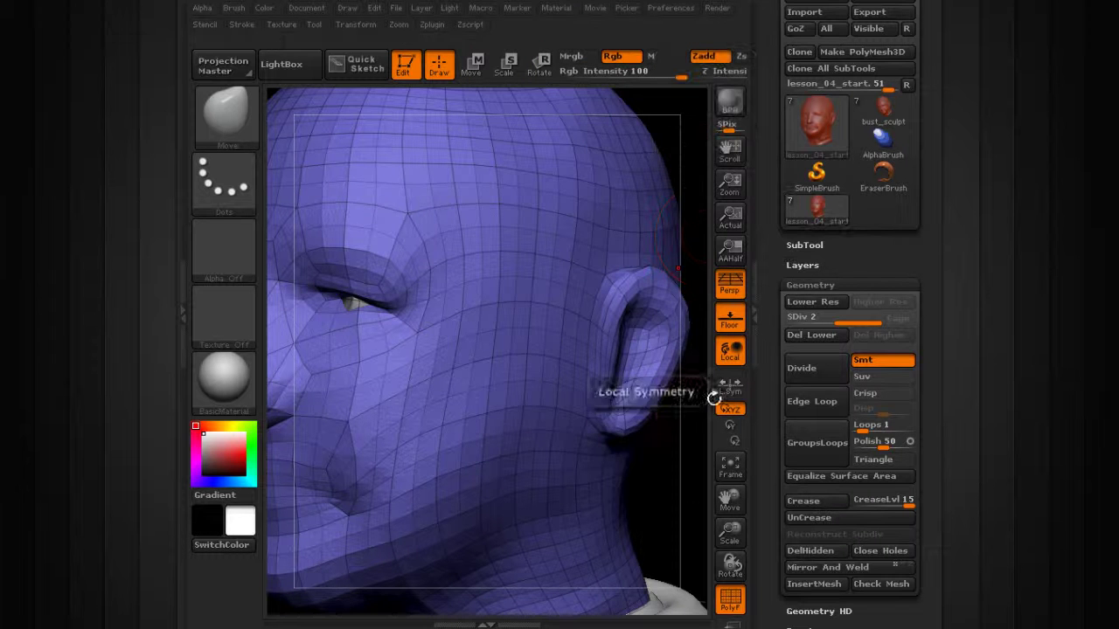
pyautogui.moveTo(682, 492); pyautogui.dragTo(599, 462)
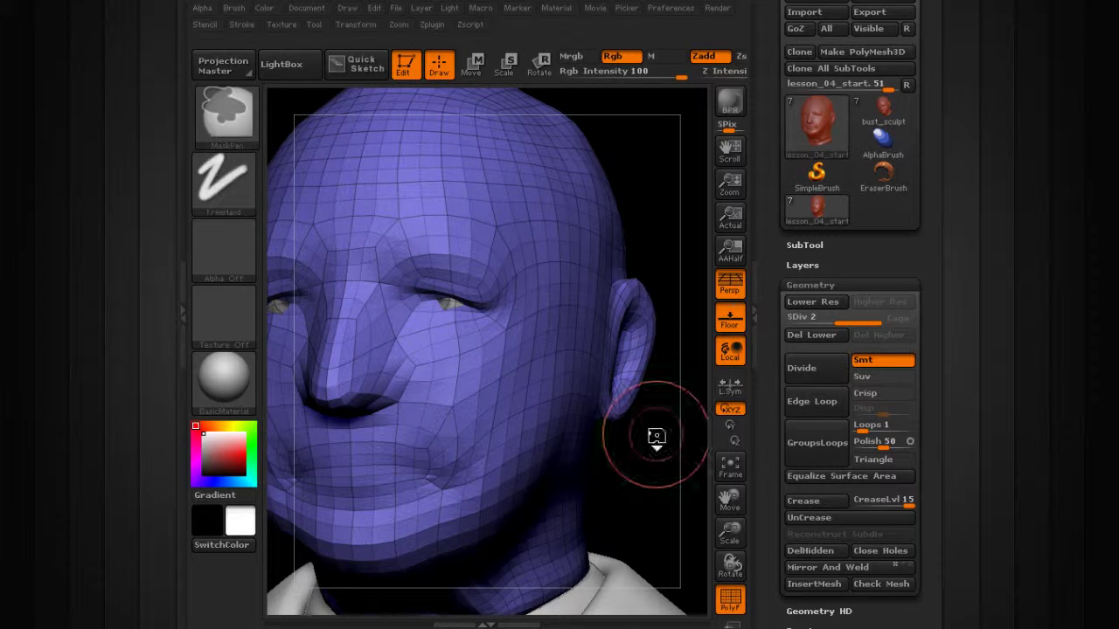
# - Subdivide the head twice more to reach subdivision level 4
pyautogui.hotkey('ctrl', 'd')
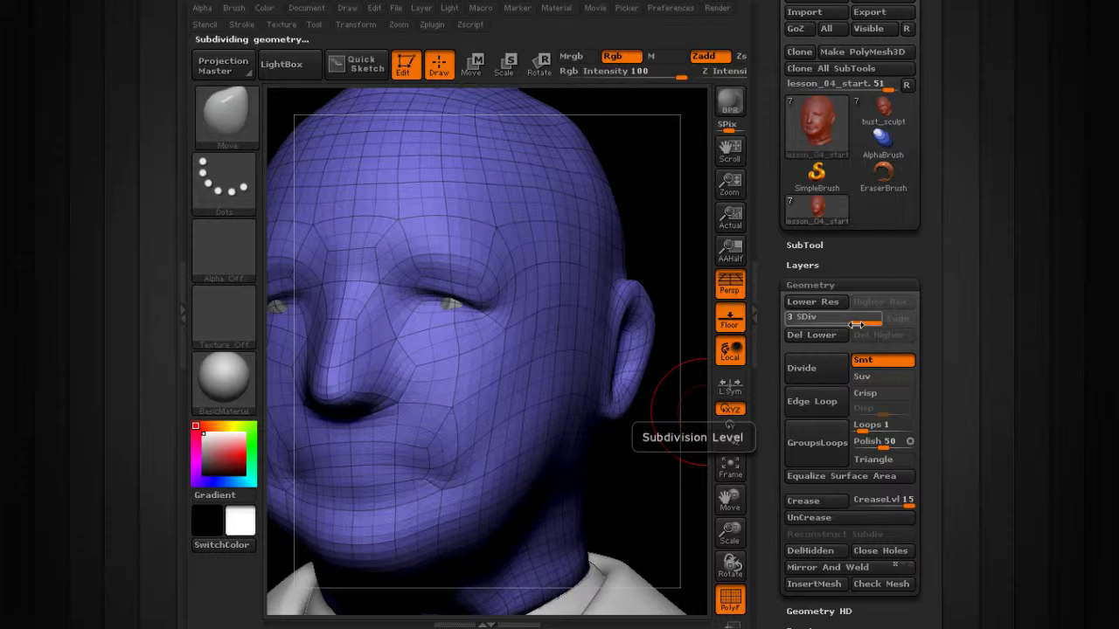
pyautogui.moveTo(806, 322); pyautogui.dragTo(861, 322)
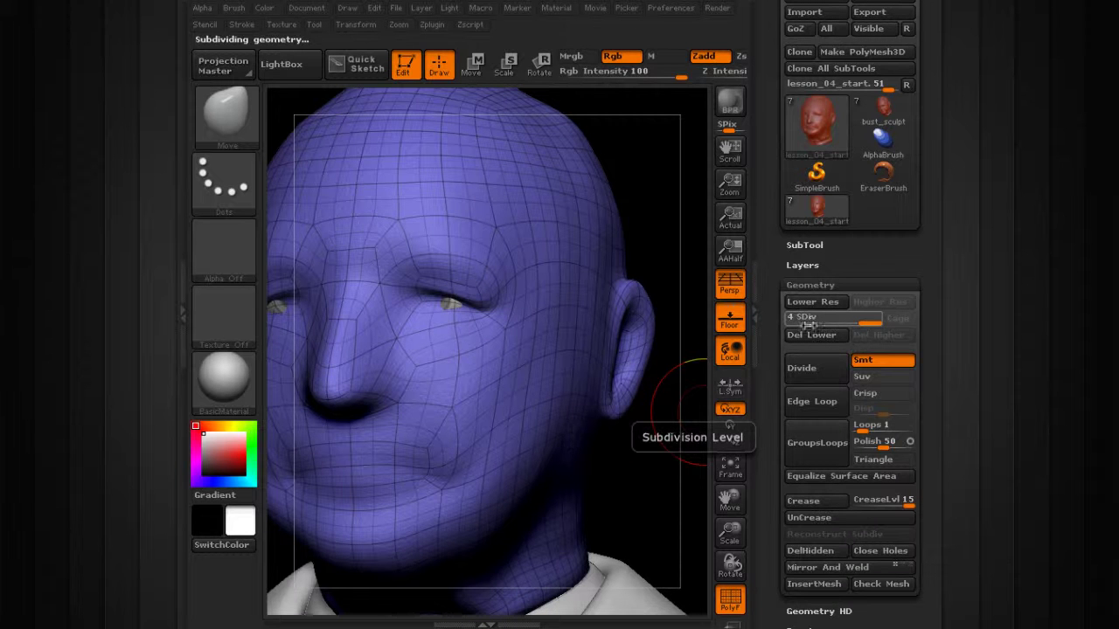
pyautogui.moveTo(667, 458)
pyautogui.mouseDown()
pyautogui.moveTo(647, 476)
pyautogui.moveTo(695, 421)
pyautogui.mouseUp()
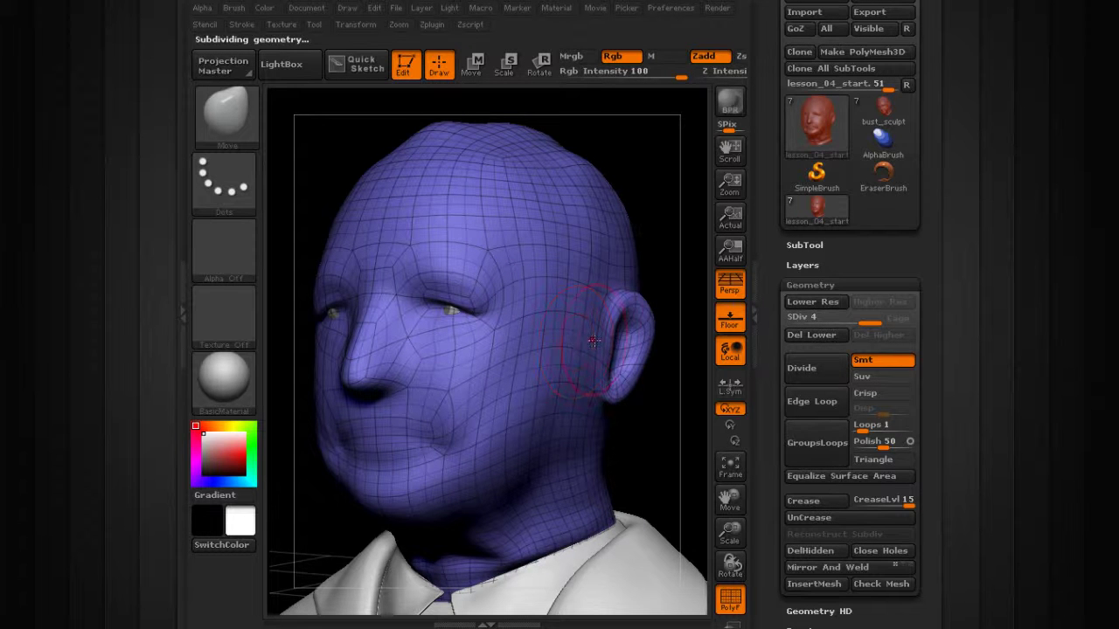
# - Switch the head between subdivision levels 1, 3 and 4, and return it to level 1 to compare the detail
pyautogui.moveTo(869, 321); pyautogui.dragTo(703, 382)
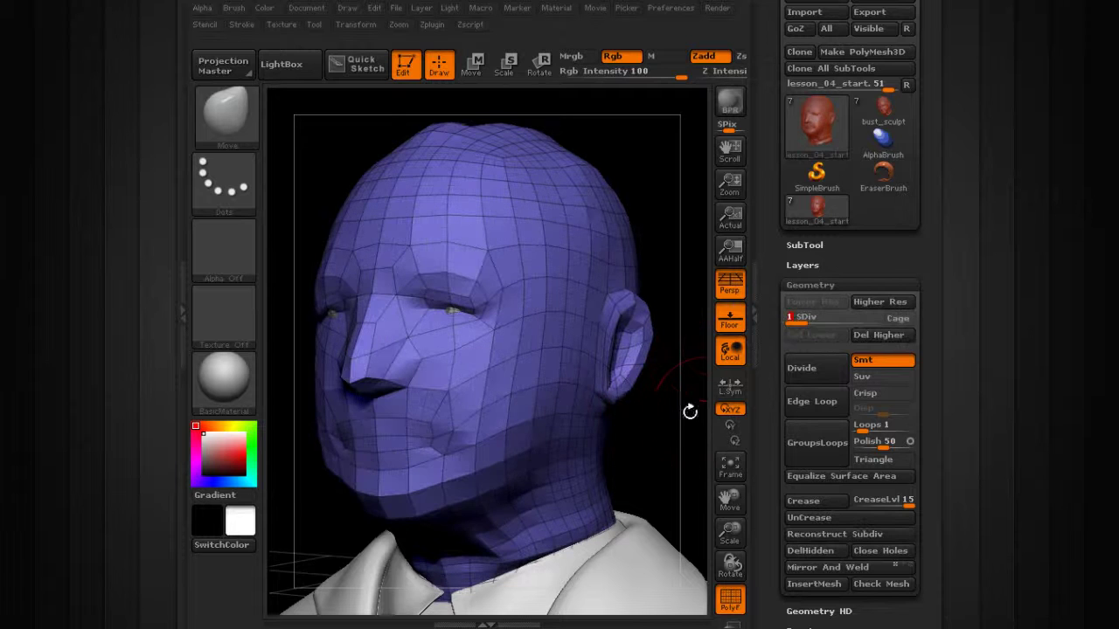
pyautogui.click(795, 375)
pyautogui.click(793, 375)
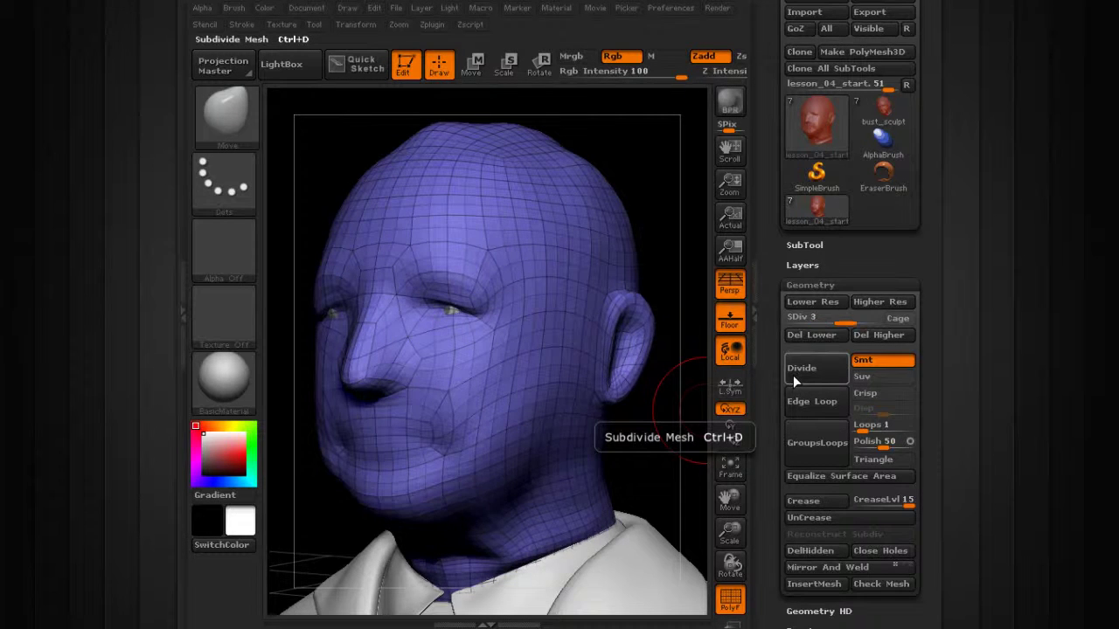
pyautogui.click(855, 332)
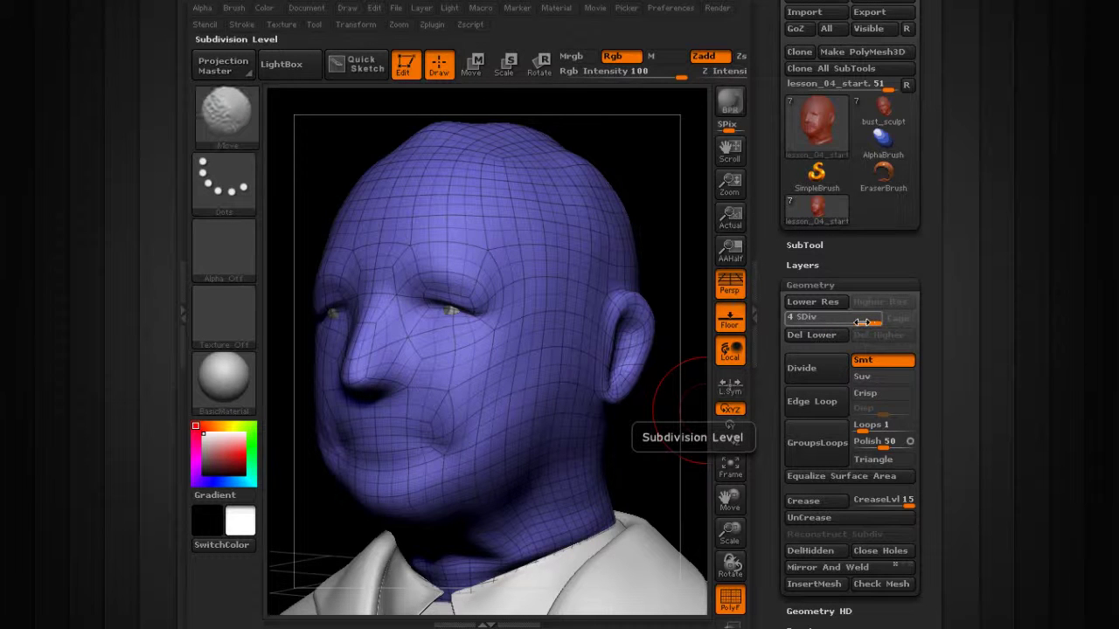
pyautogui.hotkey('shift', 'd')
pyautogui.hotkey('shift', 'd')
pyautogui.hotkey('shift', 'd')
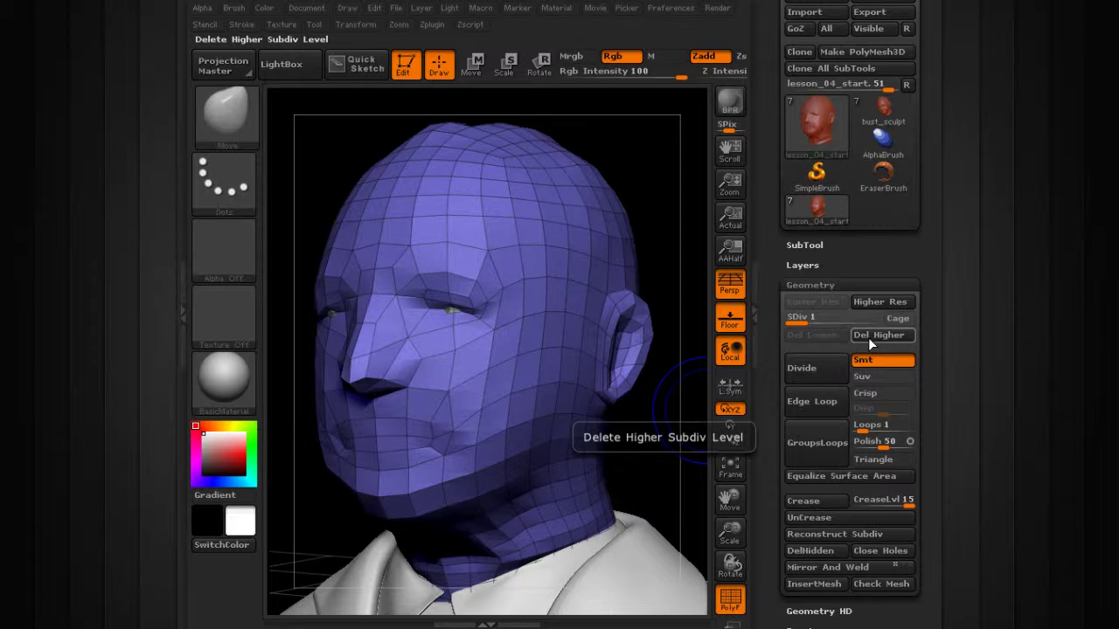
# - Raise the head to subdivision level 3 and delete the higher subdivision level
pyautogui.click(878, 302)
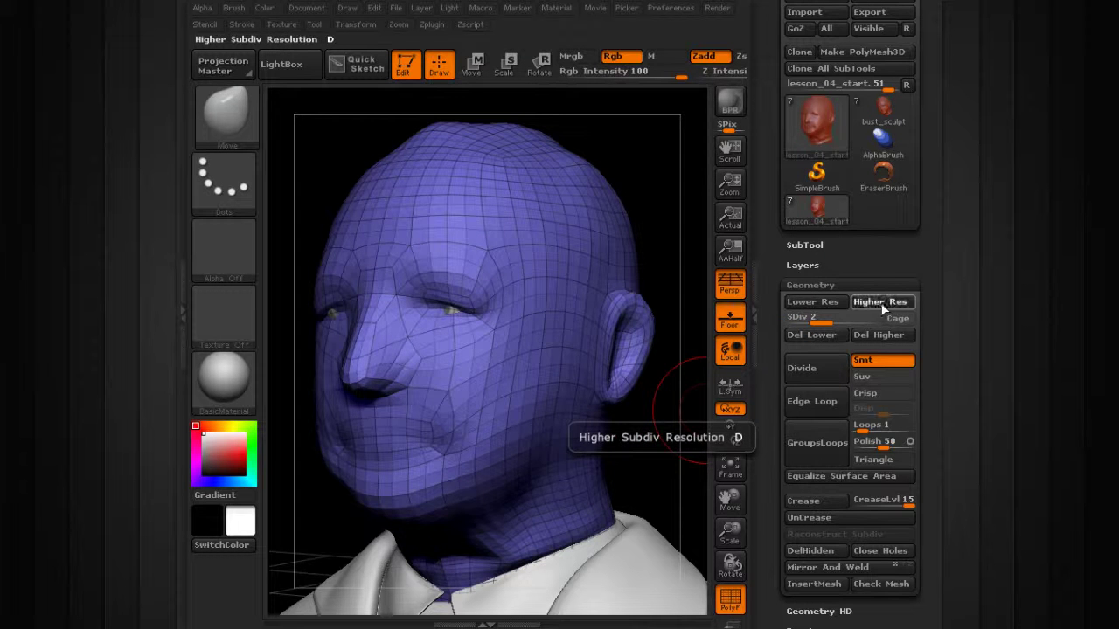
pyautogui.click(821, 303)
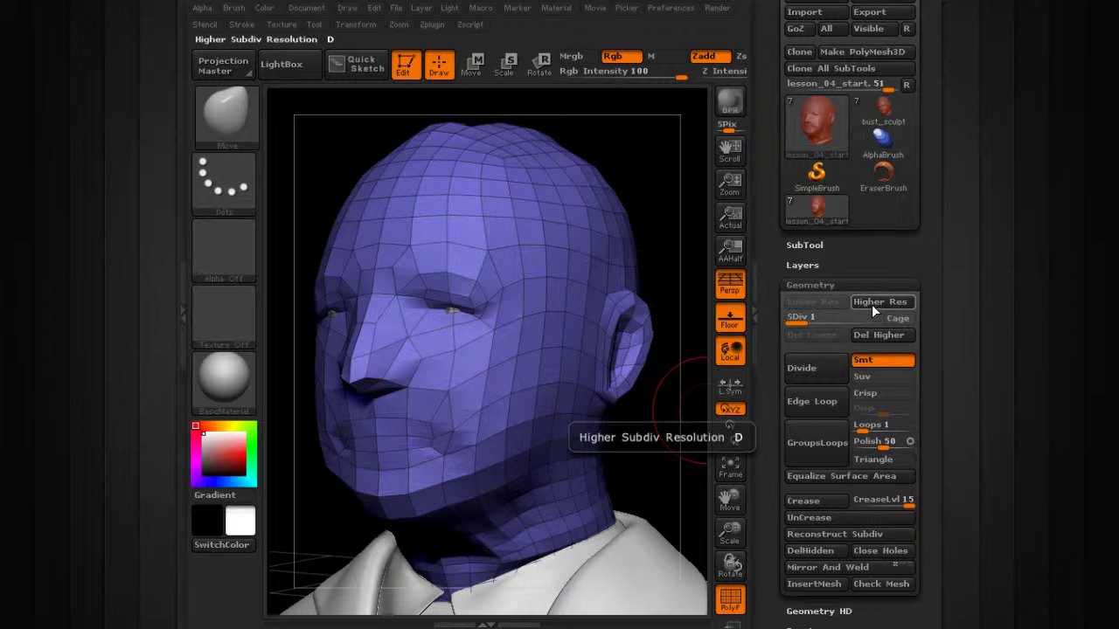
pyautogui.click(877, 302)
pyautogui.click(887, 300)
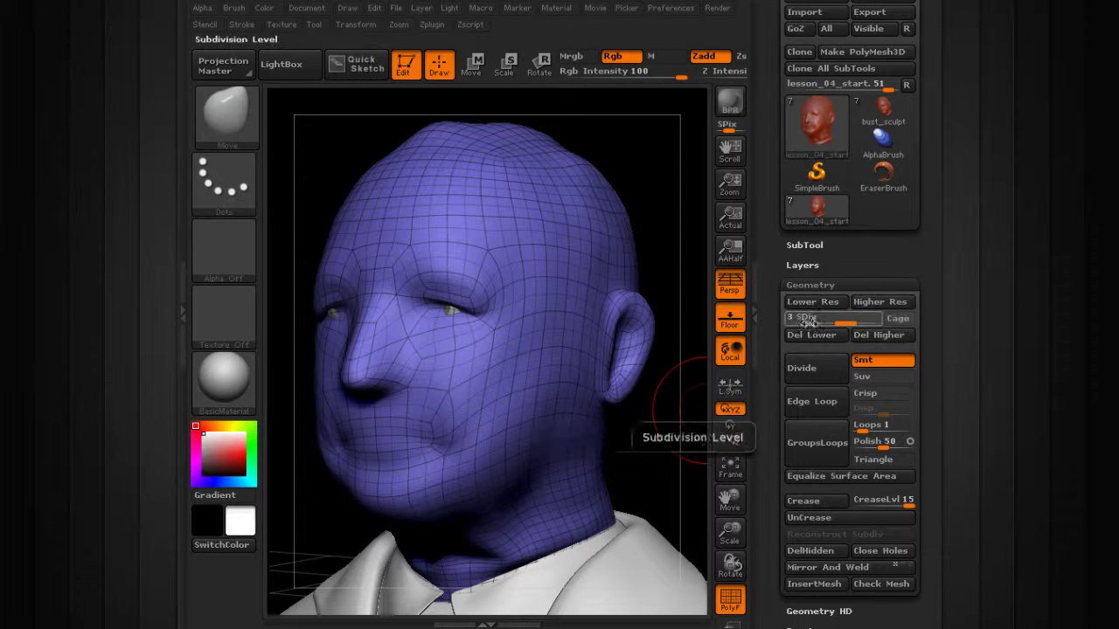
pyautogui.click(881, 336)
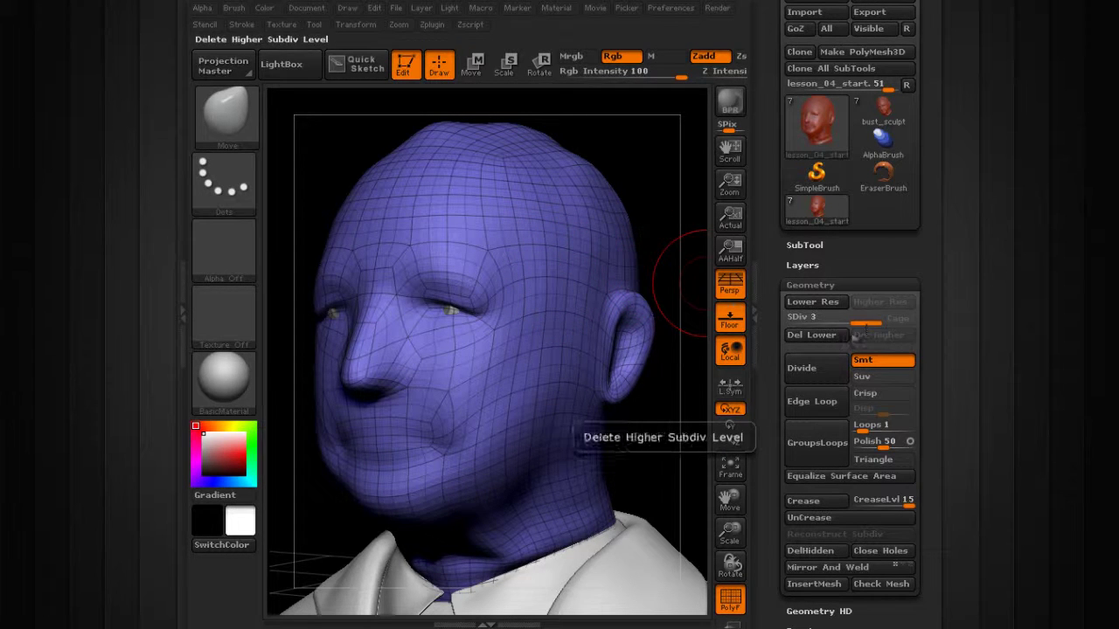
# - Lower the head to subdivision level 1 and examine the base mesh from several angles
pyautogui.click(794, 323)
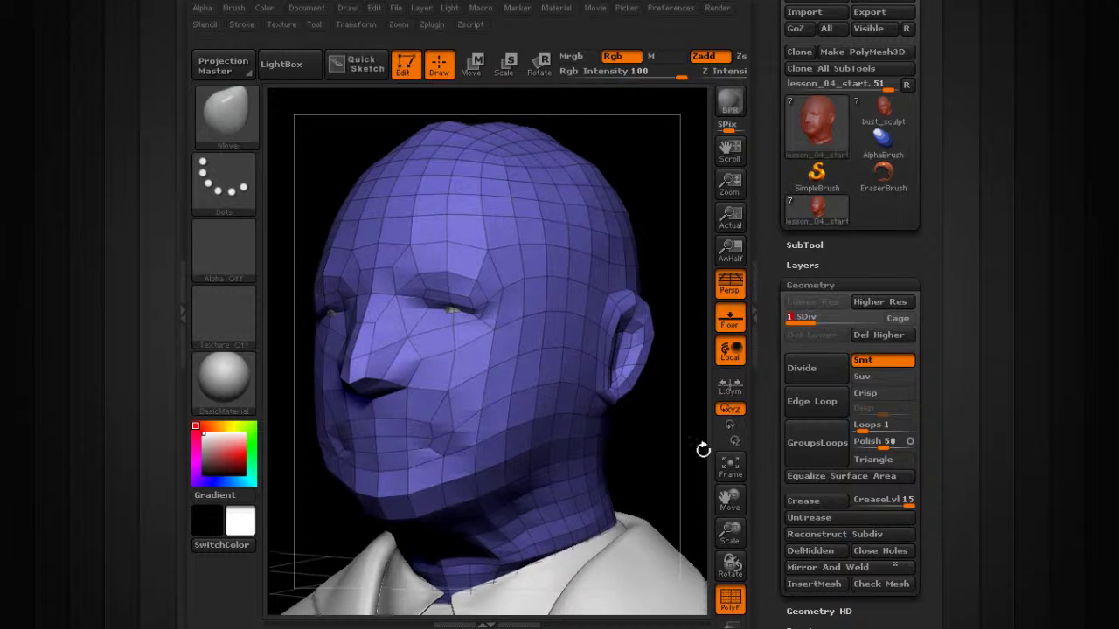
pyautogui.moveTo(697, 449); pyautogui.dragTo(529, 313)
pyautogui.moveTo(635, 384); pyautogui.dragTo(669, 399)
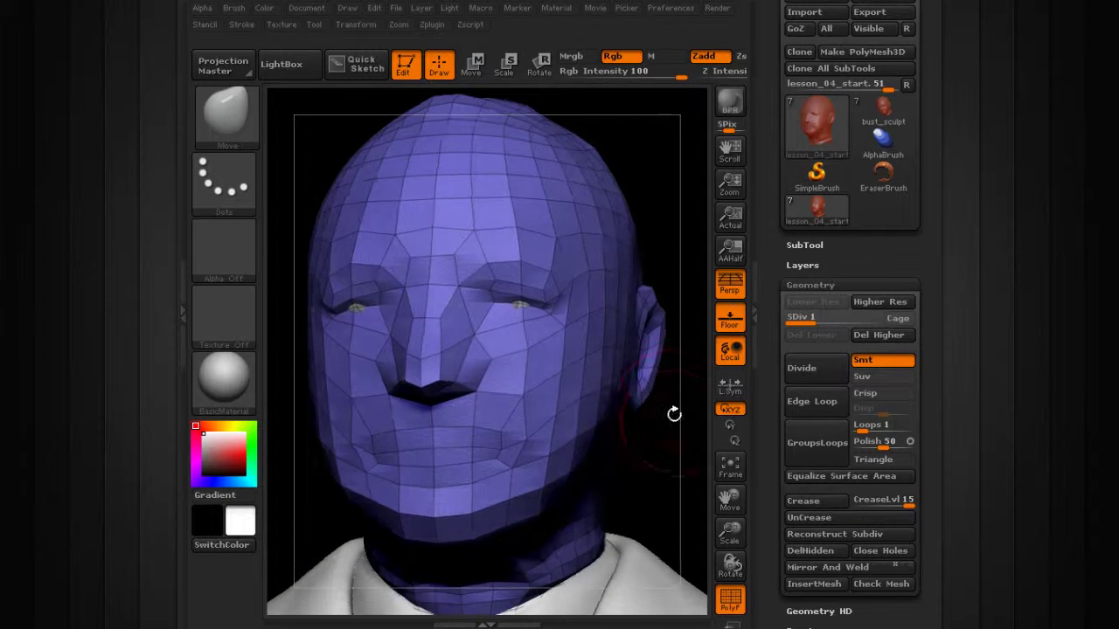
pyautogui.moveTo(663, 447); pyautogui.dragTo(645, 412)
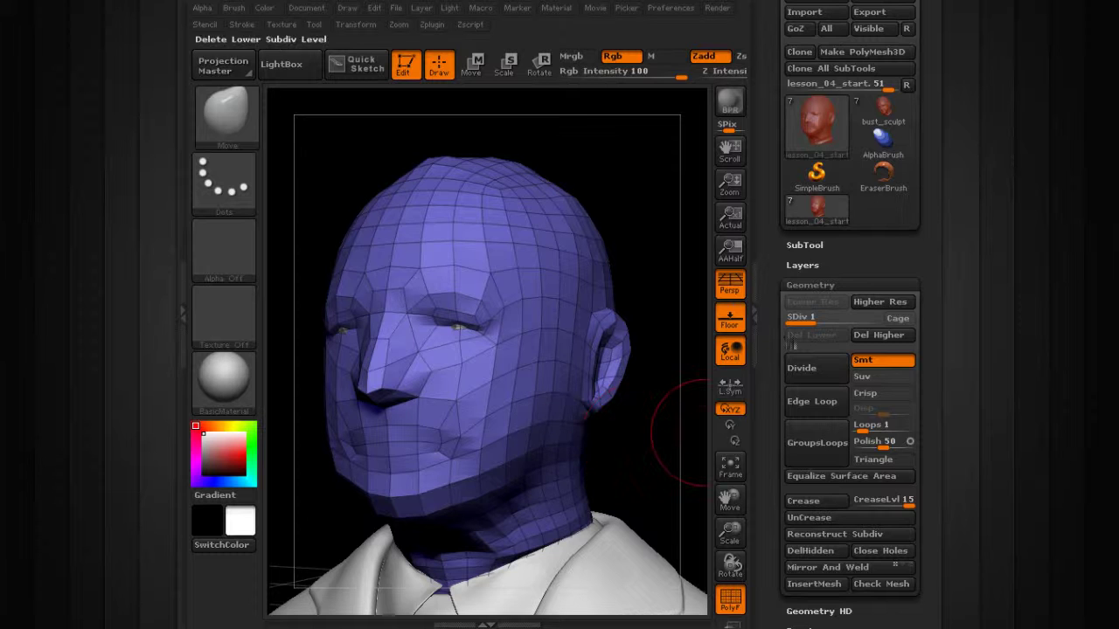
# - Return the head to subdivision level 3 and check its polygon count and wireframe
pyautogui.moveTo(829, 321); pyautogui.dragTo(856, 322)
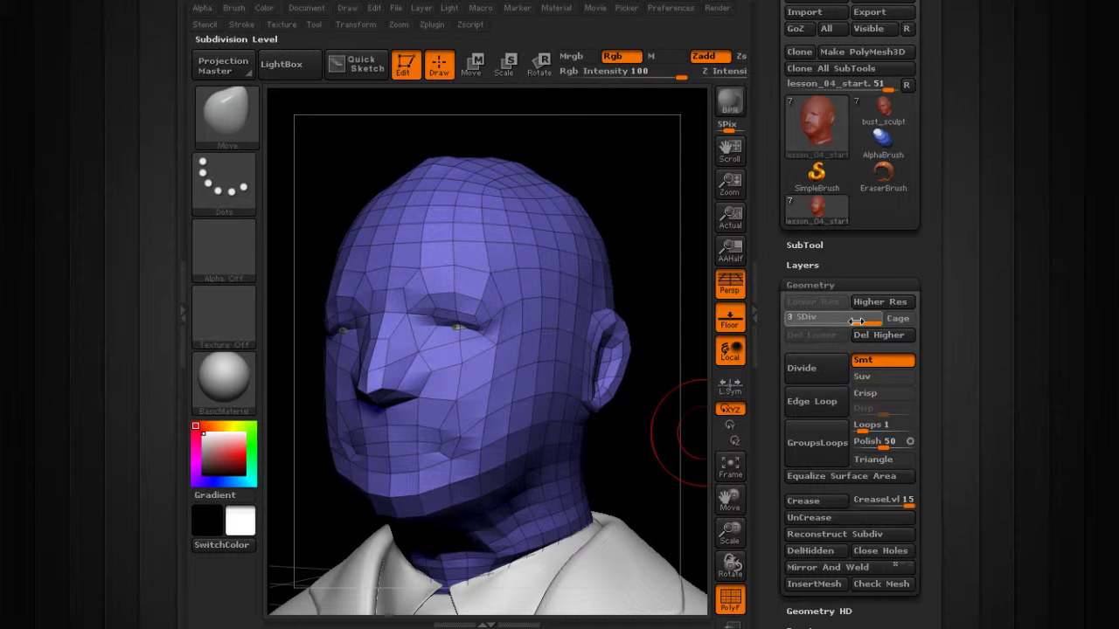
pyautogui.moveTo(810, 122)
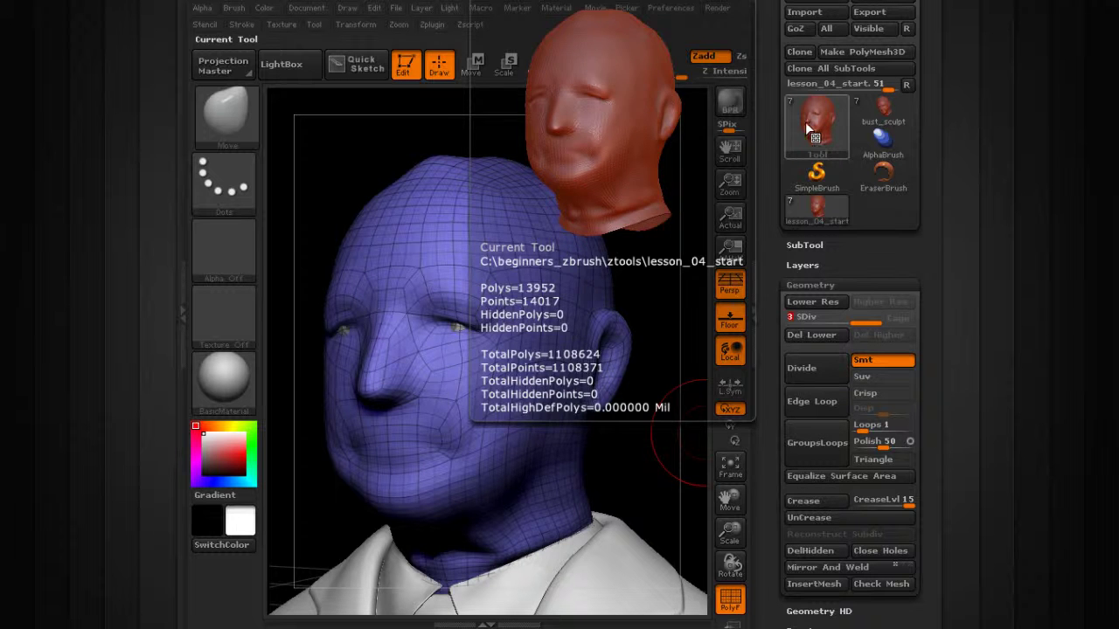
pyautogui.moveTo(667, 279)
pyautogui.mouseDown()
pyautogui.moveTo(681, 289)
pyautogui.moveTo(667, 279)
pyautogui.moveTo(668, 288)
pyautogui.mouseUp()
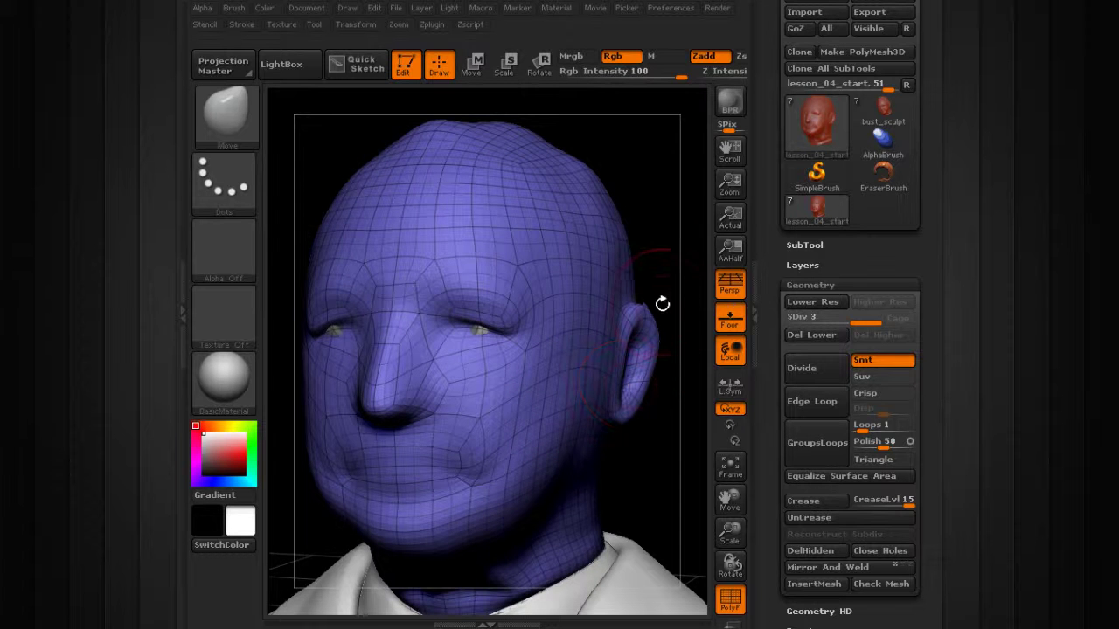
pyautogui.moveTo(659, 208); pyautogui.dragTo(649, 204)
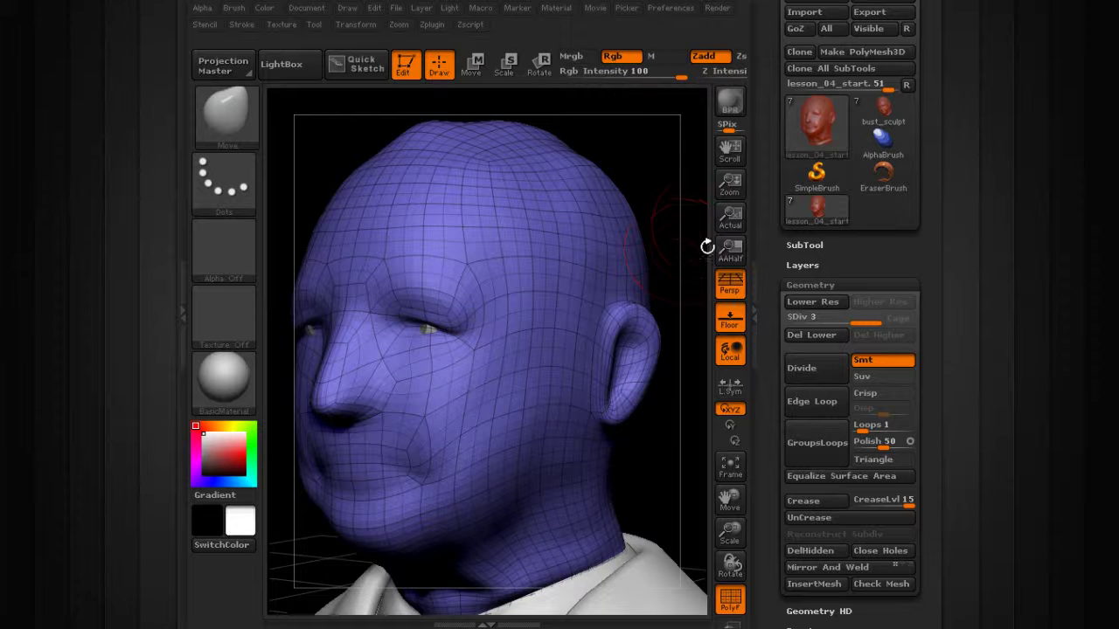
# - Switch to the bust_sculpt tool, hide its polyframe and check the finished bust's polygon count
pyautogui.moveTo(887, 114)
pyautogui.click(887, 114)
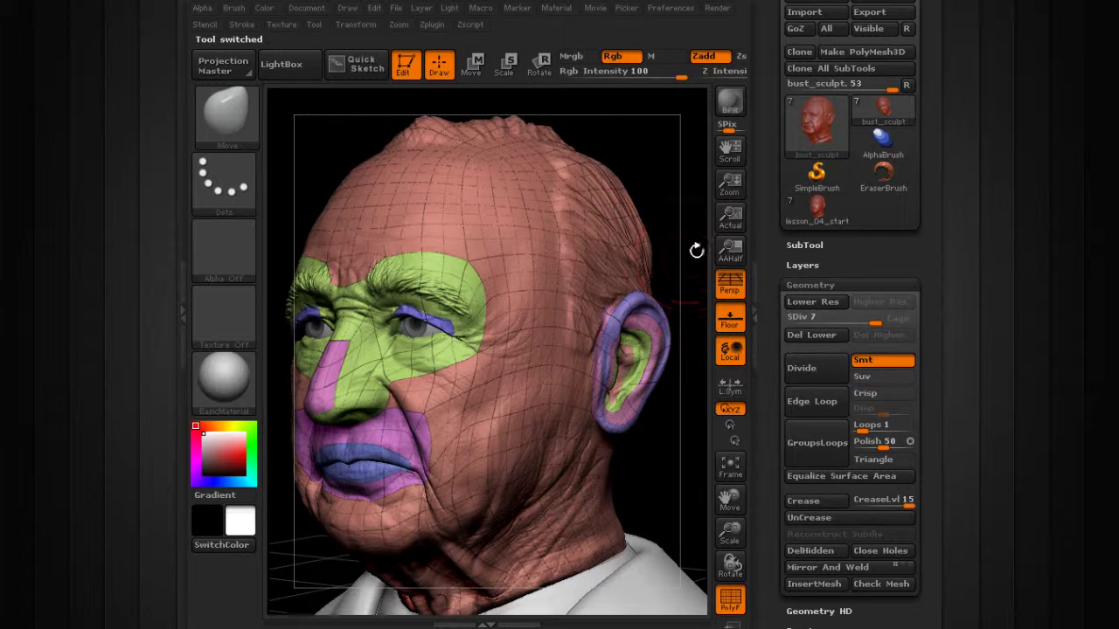
pyautogui.click(729, 598)
pyautogui.moveTo(660, 437); pyautogui.dragTo(612, 401)
pyautogui.moveTo(673, 467)
pyautogui.mouseDown()
pyautogui.moveTo(708, 469)
pyautogui.moveTo(691, 465)
pyautogui.mouseUp()
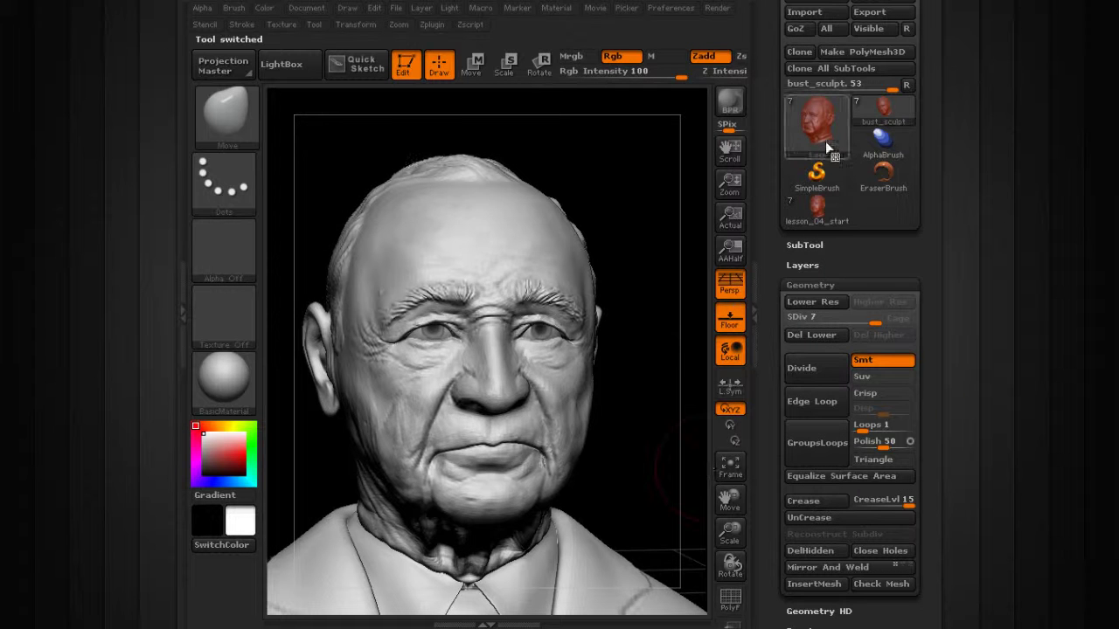
pyautogui.moveTo(822, 132)
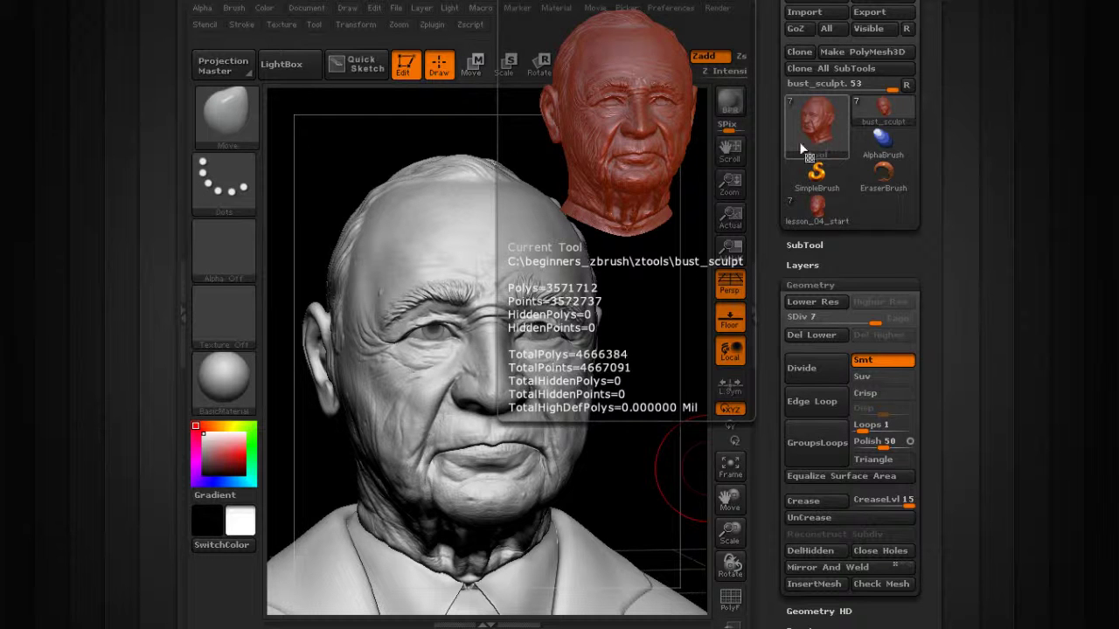
# - Set the bust's head to subdivision level 1 and step it up through levels 2, 3 and 4, examining the detail
pyautogui.moveTo(875, 324); pyautogui.dragTo(788, 324)
pyautogui.keyDown('shift'); pyautogui.moveTo(656, 420); pyautogui.dragTo(662, 426); pyautogui.keyUp('shift')
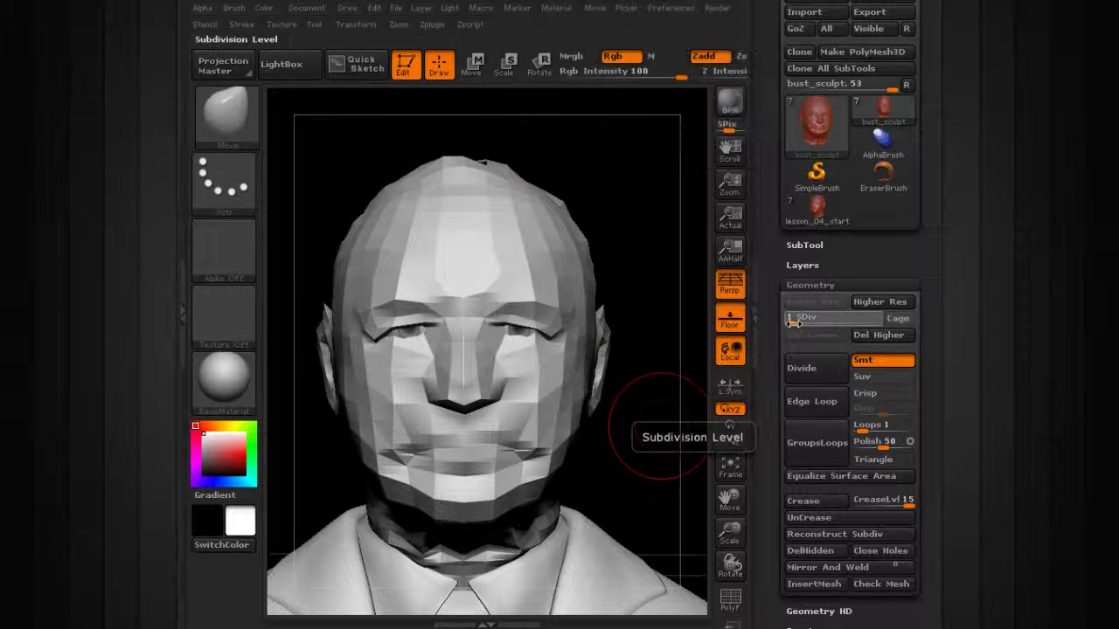
pyautogui.moveTo(827, 326); pyautogui.dragTo(801, 322)
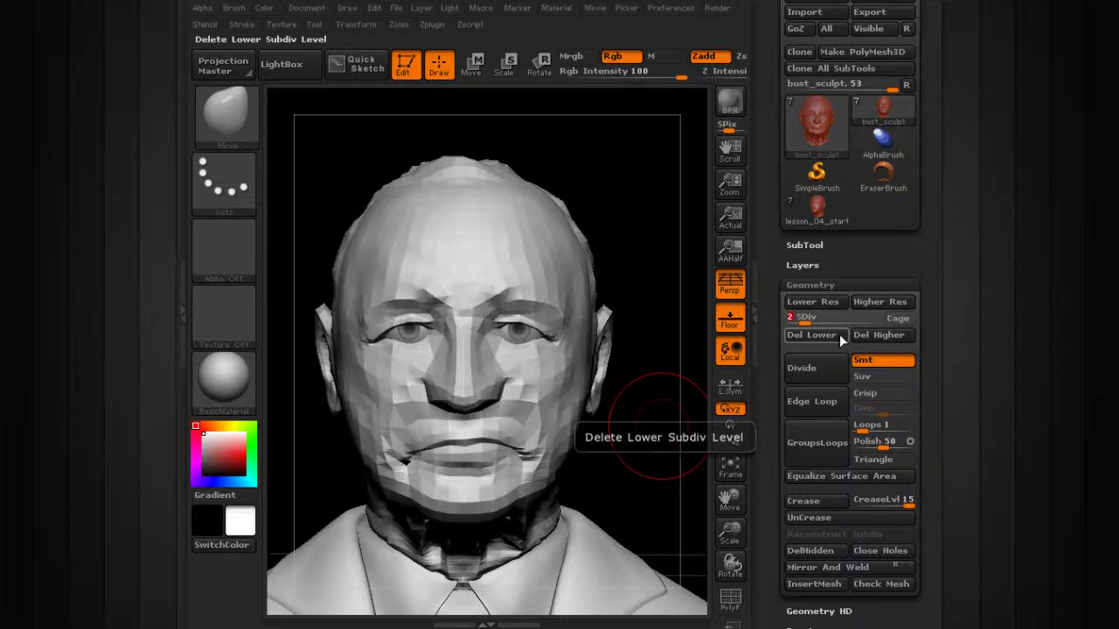
pyautogui.moveTo(691, 367)
pyautogui.mouseDown()
pyautogui.moveTo(708, 380)
pyautogui.moveTo(677, 402)
pyautogui.moveTo(668, 442)
pyautogui.mouseUp()
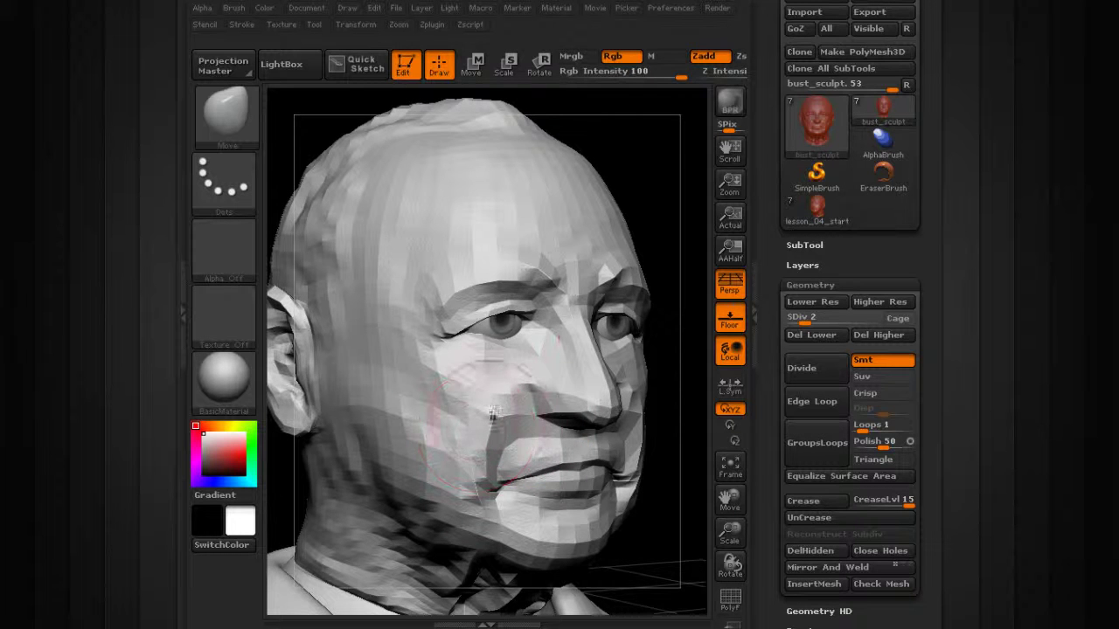
pyautogui.moveTo(687, 206); pyautogui.dragTo(502, 257)
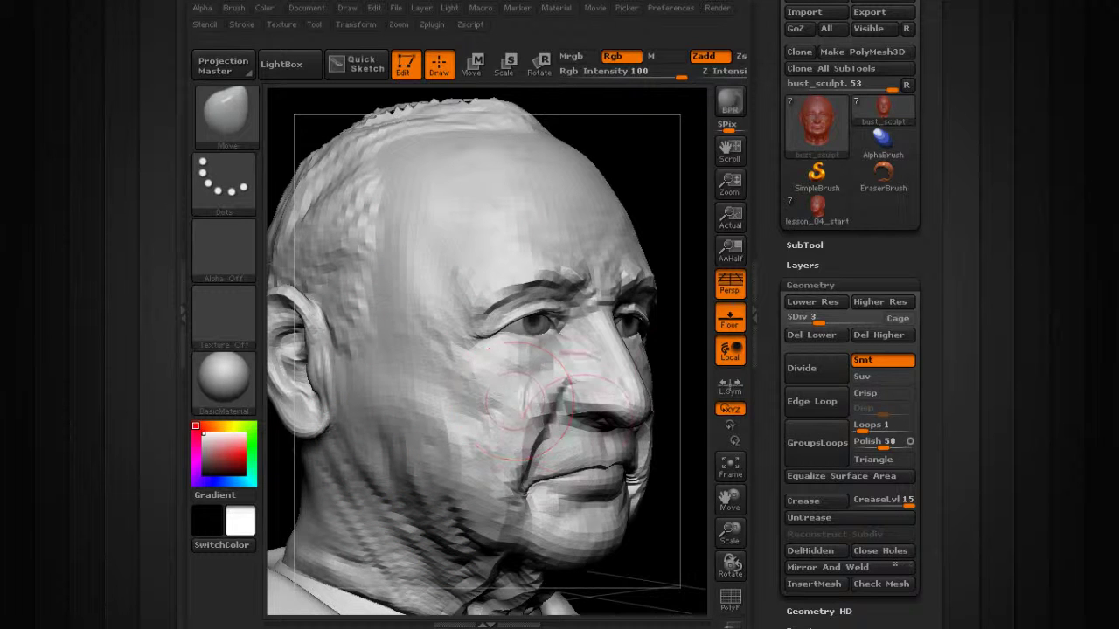
pyautogui.press('d')
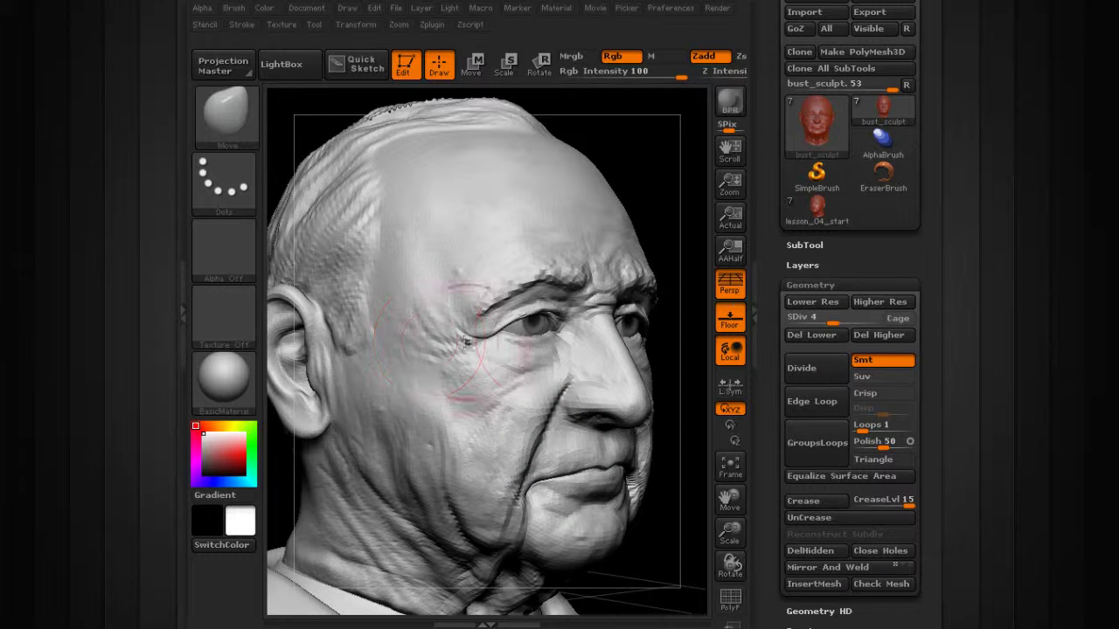
pyautogui.moveTo(675, 219)
pyautogui.mouseDown()
pyautogui.moveTo(644, 203)
pyautogui.moveTo(656, 202)
pyautogui.mouseUp()
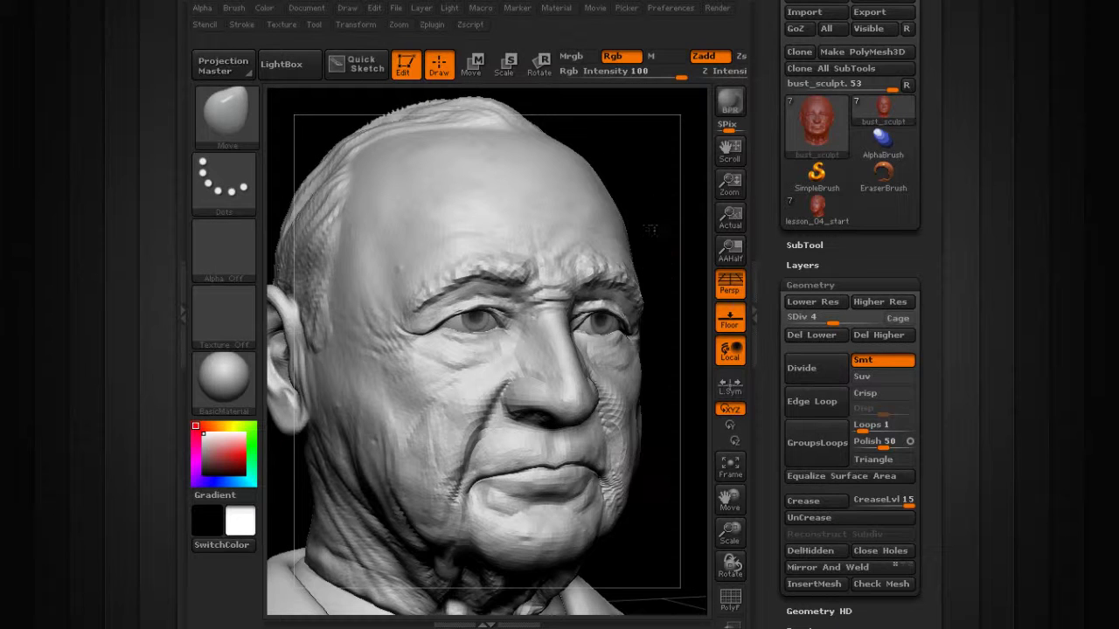
# - Step the bust's head up through subdivision levels 5, 6 and 7, examining the skin detail from the front and side
pyautogui.press('d')
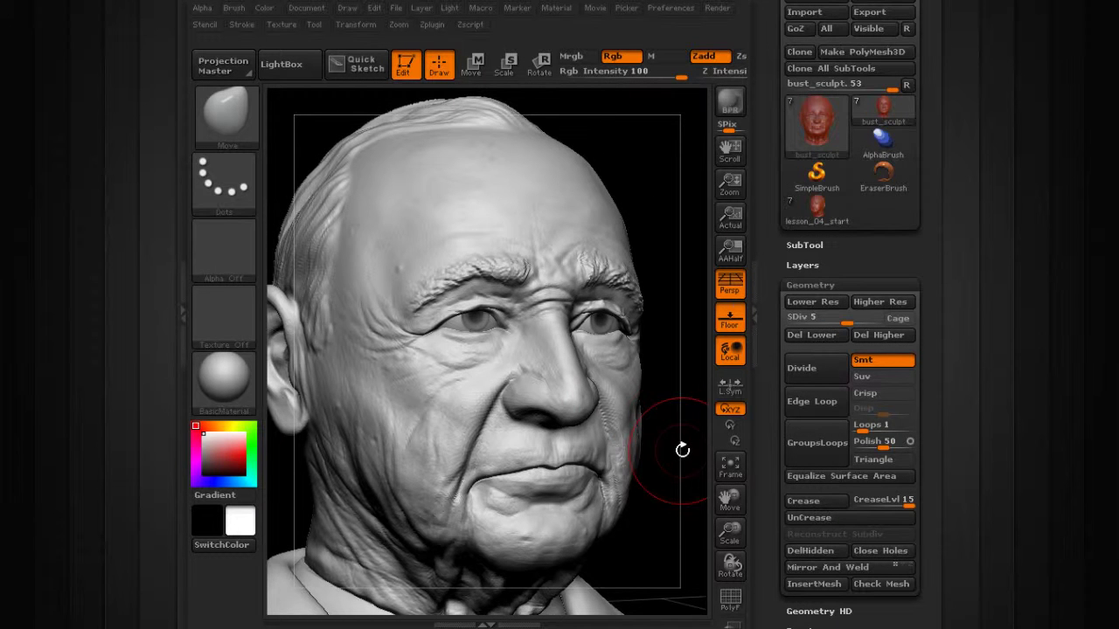
pyautogui.moveTo(667, 393); pyautogui.dragTo(676, 392)
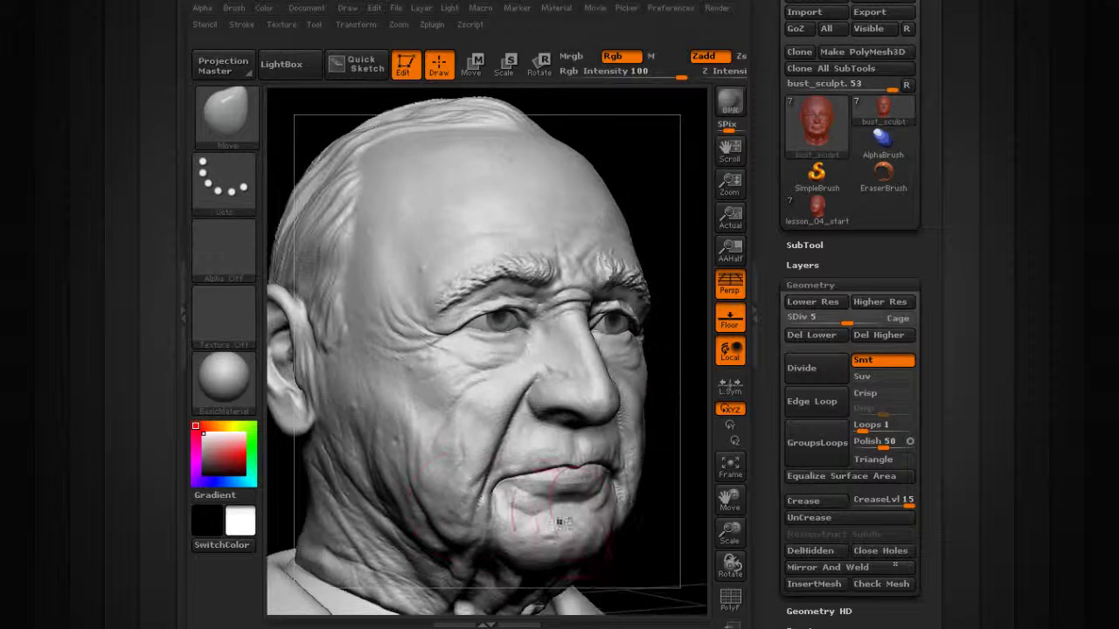
pyautogui.moveTo(654, 540); pyautogui.dragTo(699, 538)
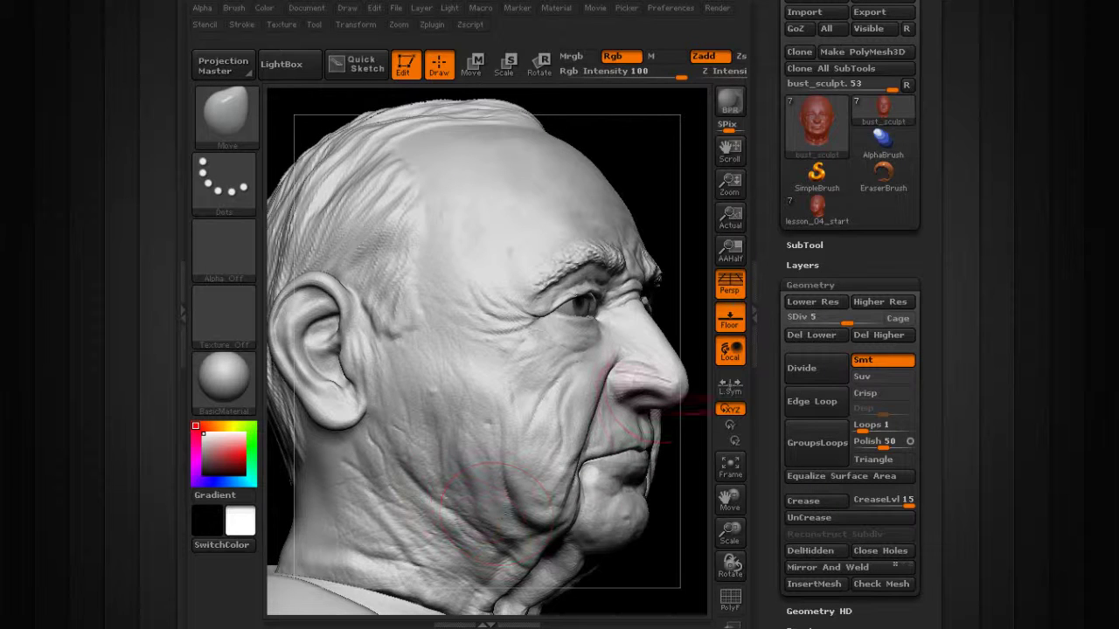
pyautogui.press('d')
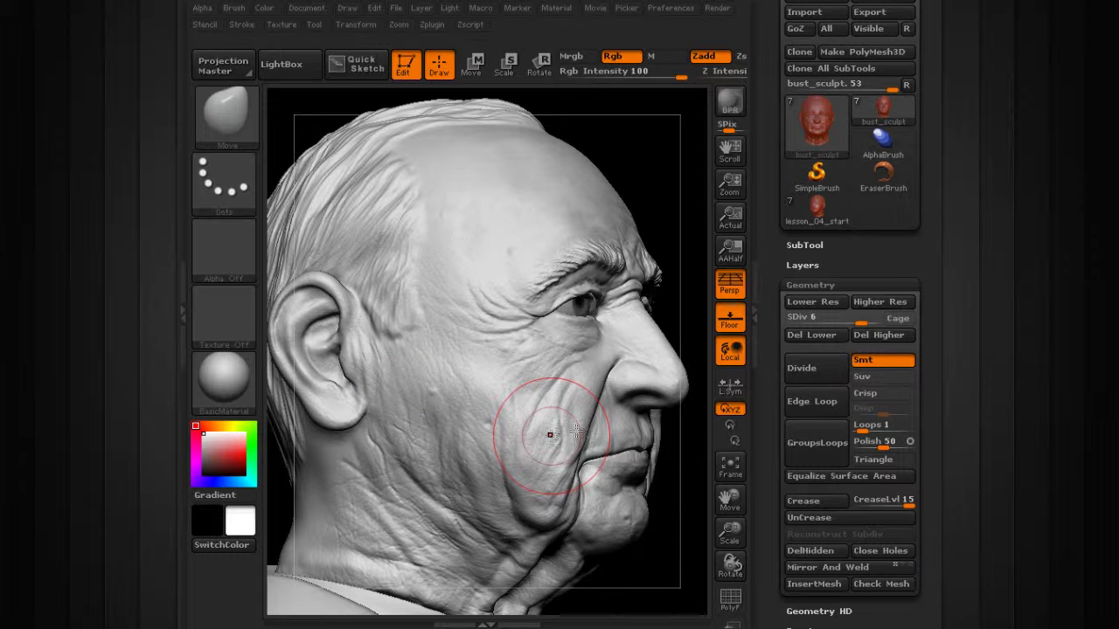
pyautogui.press('d')
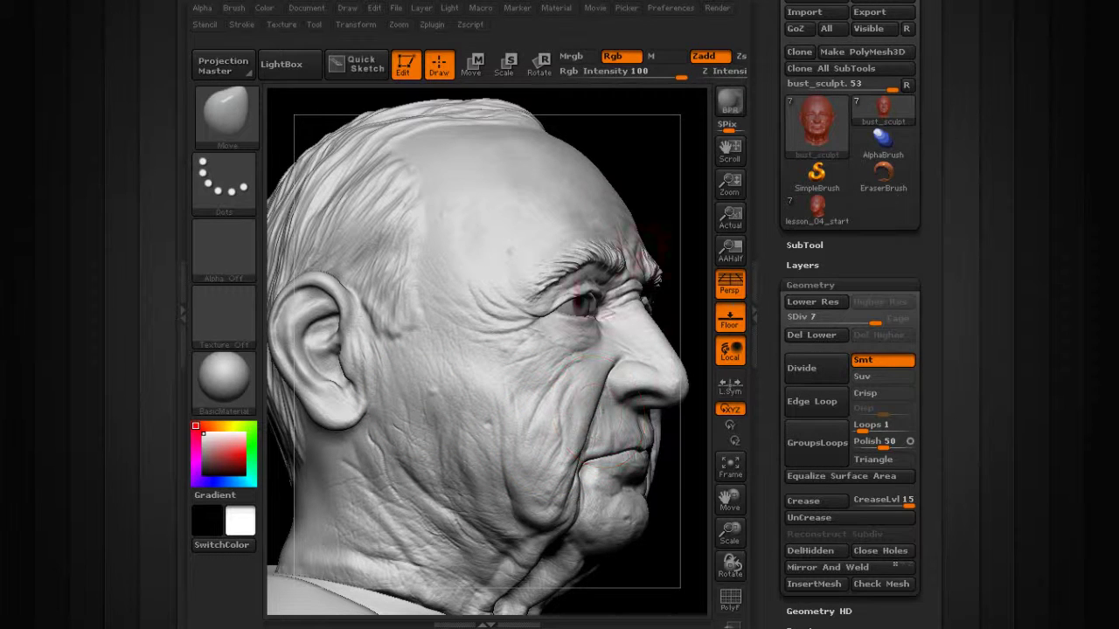
pyautogui.moveTo(647, 153)
pyautogui.mouseDown()
pyautogui.moveTo(633, 171)
pyautogui.moveTo(644, 187)
pyautogui.moveTo(647, 173)
pyautogui.mouseUp()
pyautogui.moveTo(627, 214)
pyautogui.mouseDown()
pyautogui.moveTo(655, 242)
pyautogui.moveTo(635, 254)
pyautogui.moveTo(654, 253)
pyautogui.mouseUp()
# - Drop the bust's head to subdivision level 1 and restore it to level 7 to compare the two extremes
pyautogui.moveTo(877, 323)
pyautogui.mouseDown()
pyautogui.moveTo(806, 324)
pyautogui.moveTo(880, 323)
pyautogui.moveTo(869, 325)
pyautogui.mouseUp()
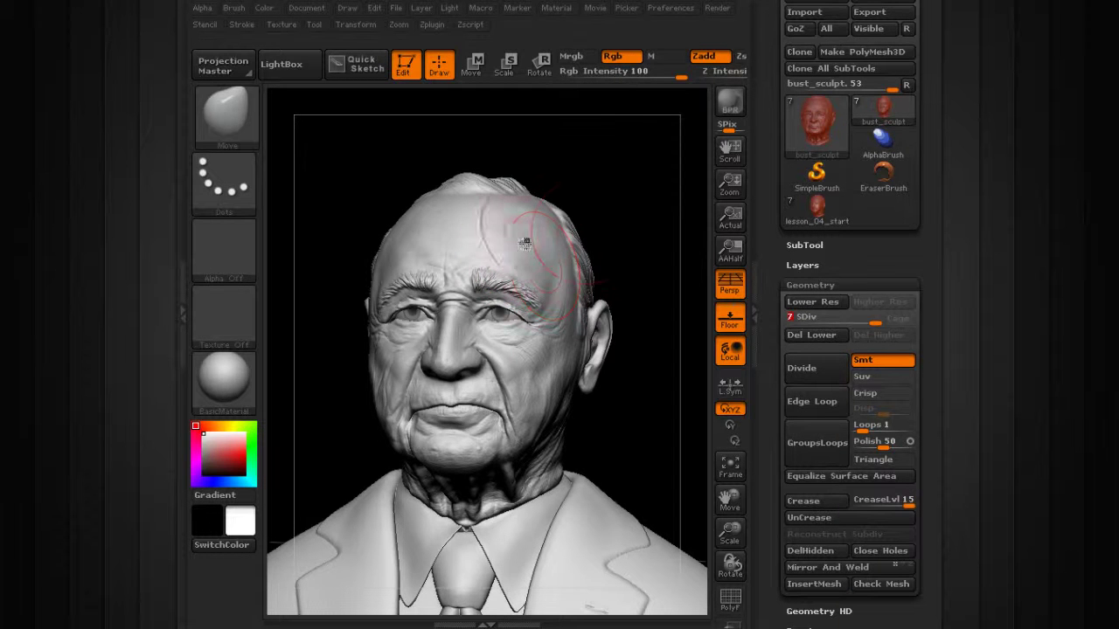
pyautogui.moveTo(867, 322); pyautogui.dragTo(797, 322)
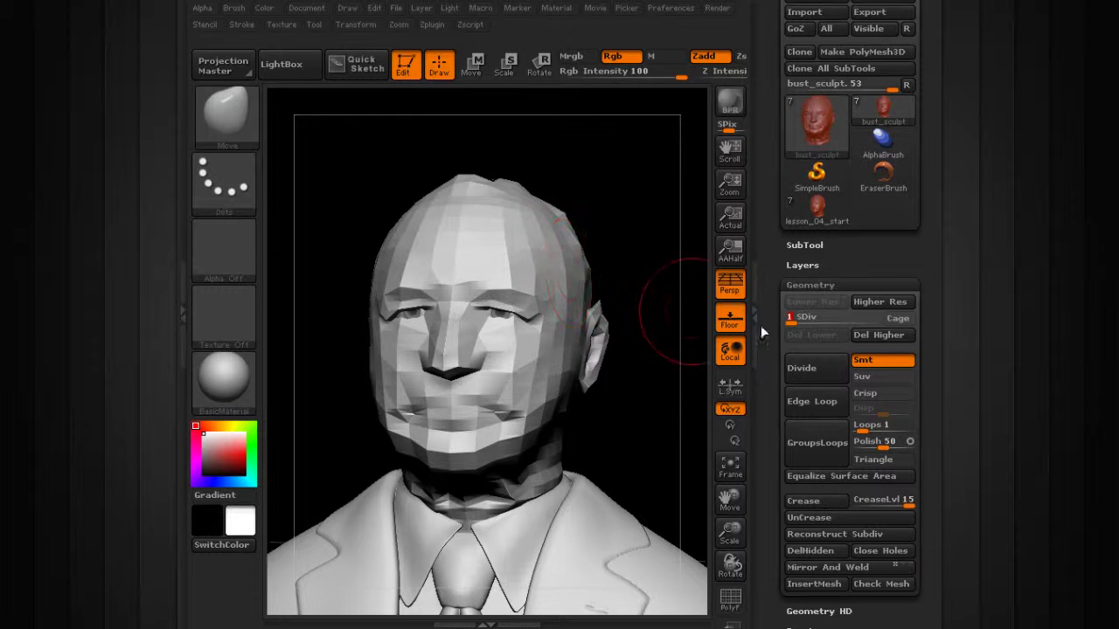
pyautogui.moveTo(792, 322); pyautogui.dragTo(883, 323)
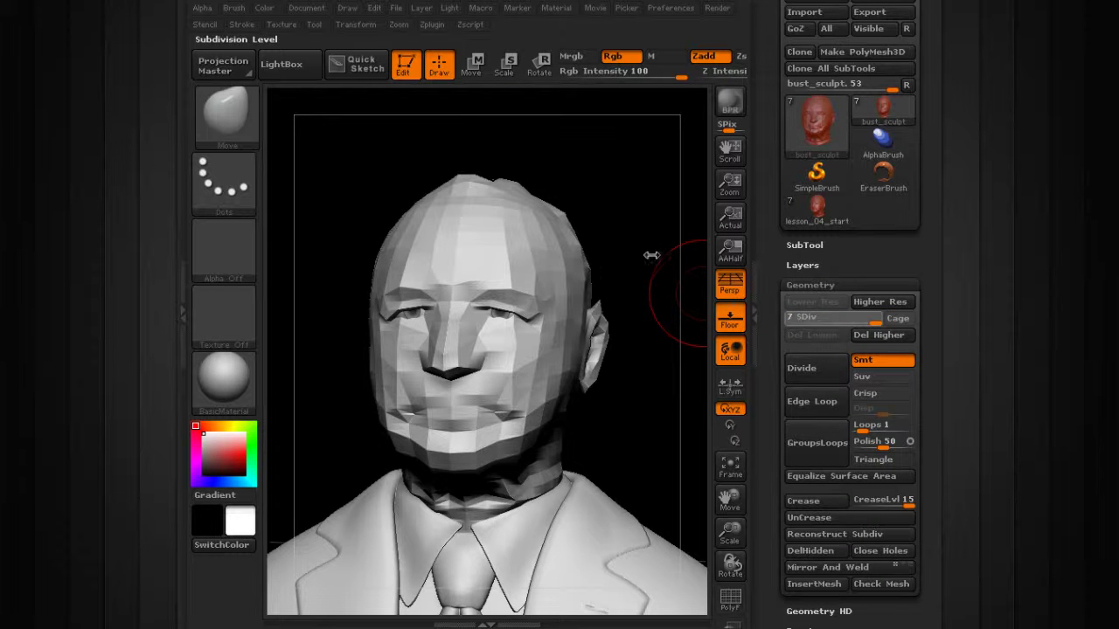
pyautogui.moveTo(676, 241); pyautogui.dragTo(677, 315)
# - Lower the head's subdivision level, raise it to 6 and examine the bust from several angles
pyautogui.moveTo(874, 323); pyautogui.dragTo(812, 323)
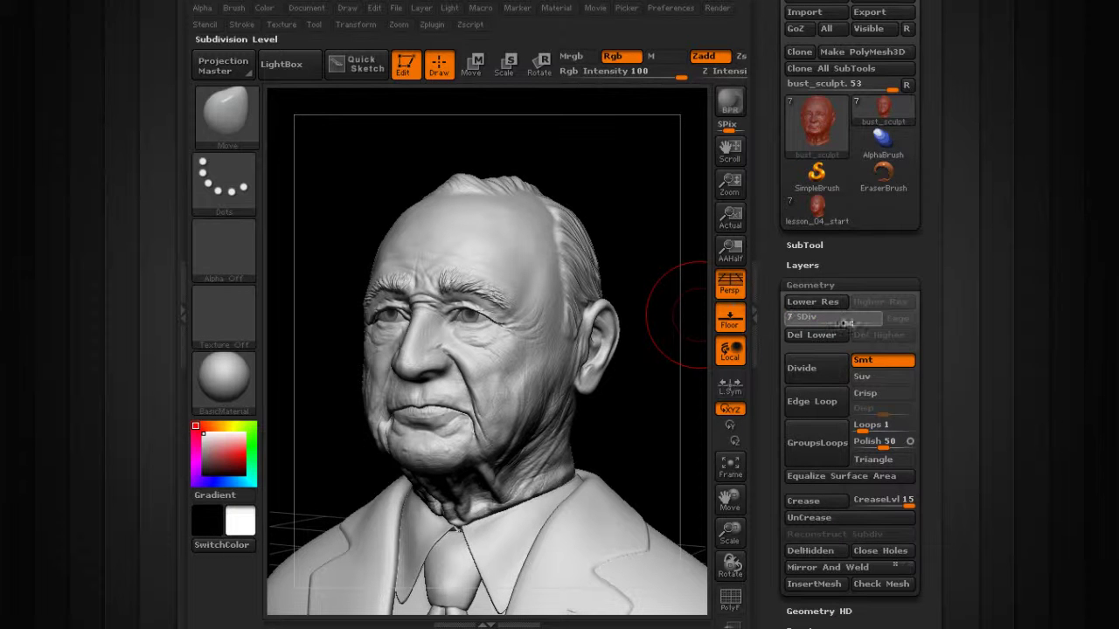
pyautogui.keyDown('alt'); pyautogui.moveTo(667, 258); pyautogui.dragTo(576, 271); pyautogui.keyUp('alt')
pyautogui.moveTo(836, 323); pyautogui.dragTo(867, 322)
pyautogui.moveTo(631, 237); pyautogui.dragTo(686, 238)
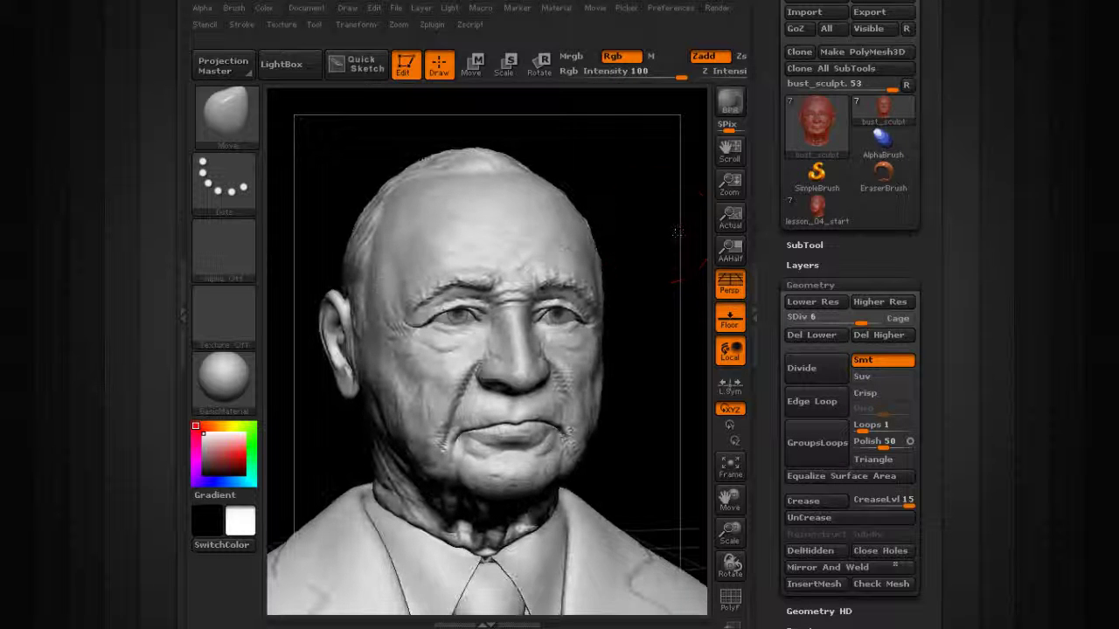
pyautogui.keyDown('alt'); pyautogui.moveTo(657, 198); pyautogui.dragTo(658, 225); pyautogui.keyUp('alt')
pyautogui.moveTo(810, 123)
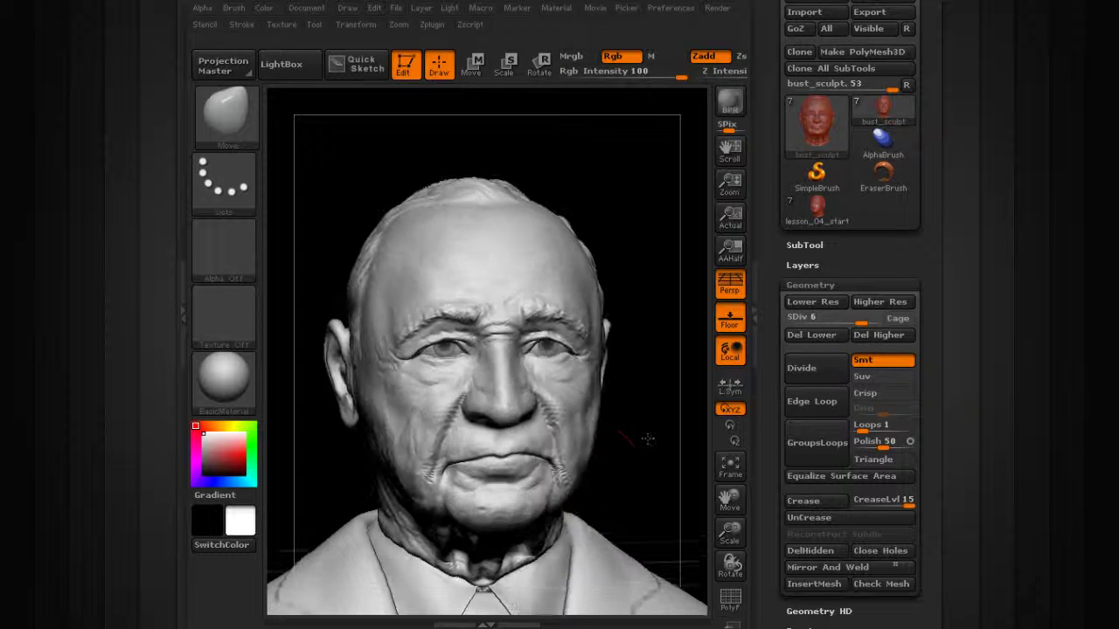
pyautogui.moveTo(647, 438); pyautogui.dragTo(639, 397)
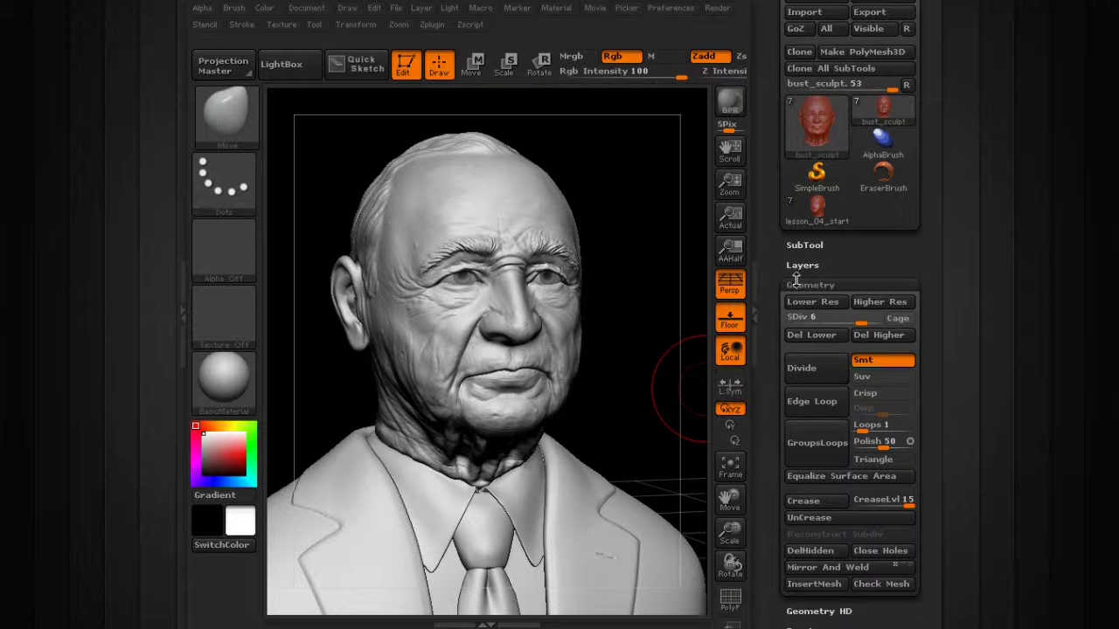
# - Raise the head to subdivision level 7 and lower it through levels 4 and 2 to compare the forms
pyautogui.moveTo(795, 278); pyautogui.dragTo(798, 317)
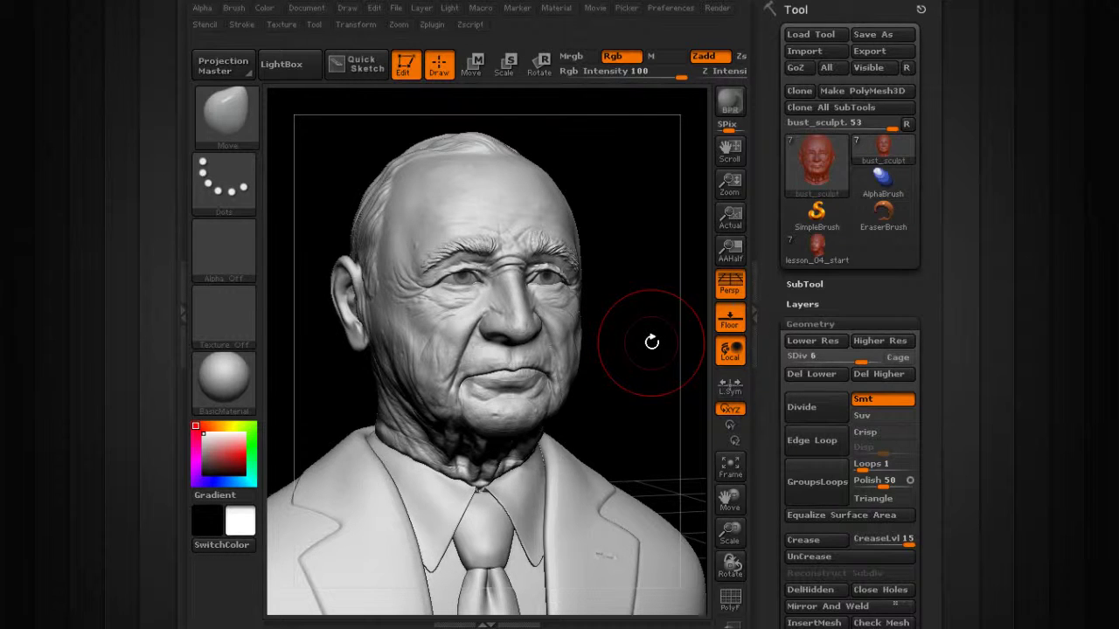
pyautogui.press('d')
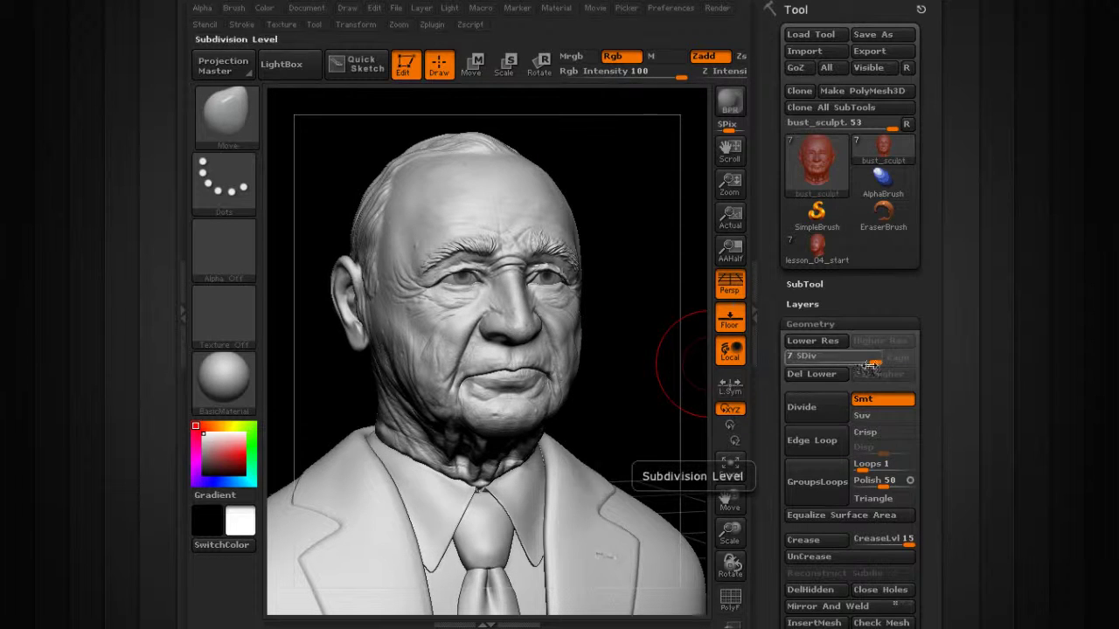
pyautogui.moveTo(875, 360); pyautogui.dragTo(834, 360)
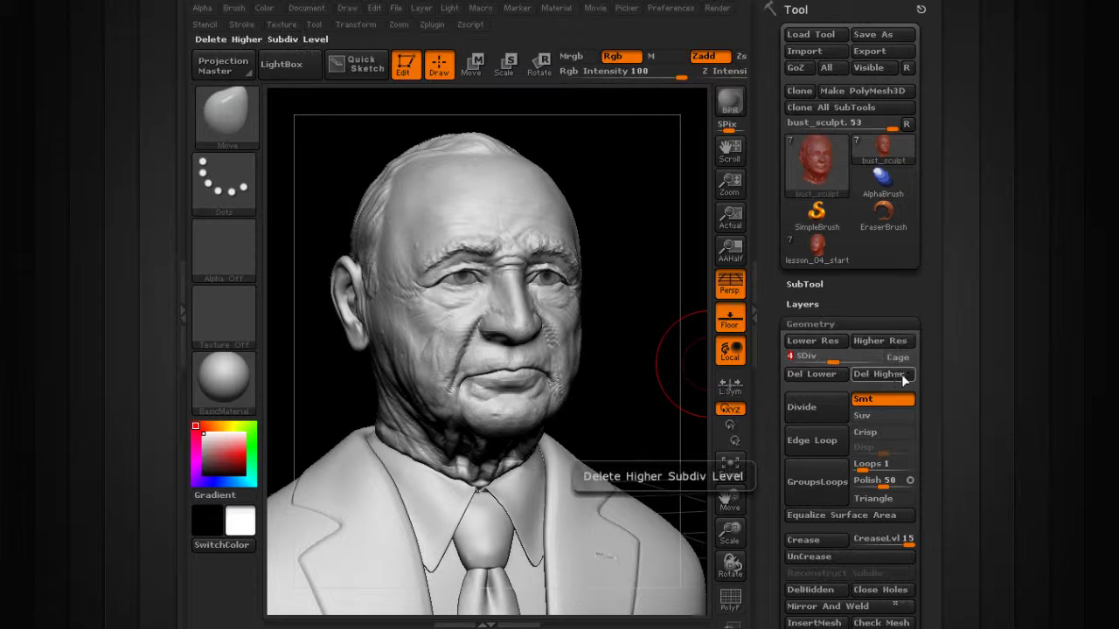
pyautogui.click(809, 357)
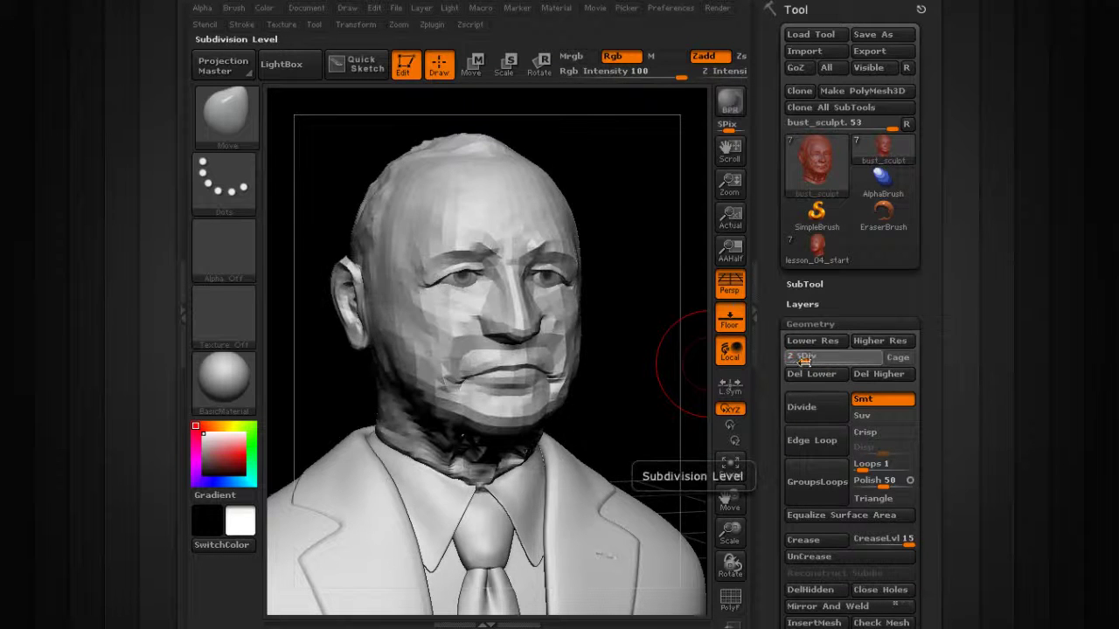
pyautogui.click(797, 358)
# - Set the bust's head to subdivision level 5 and examine the face from closer and slightly different angles
pyautogui.moveTo(824, 361); pyautogui.dragTo(846, 361)
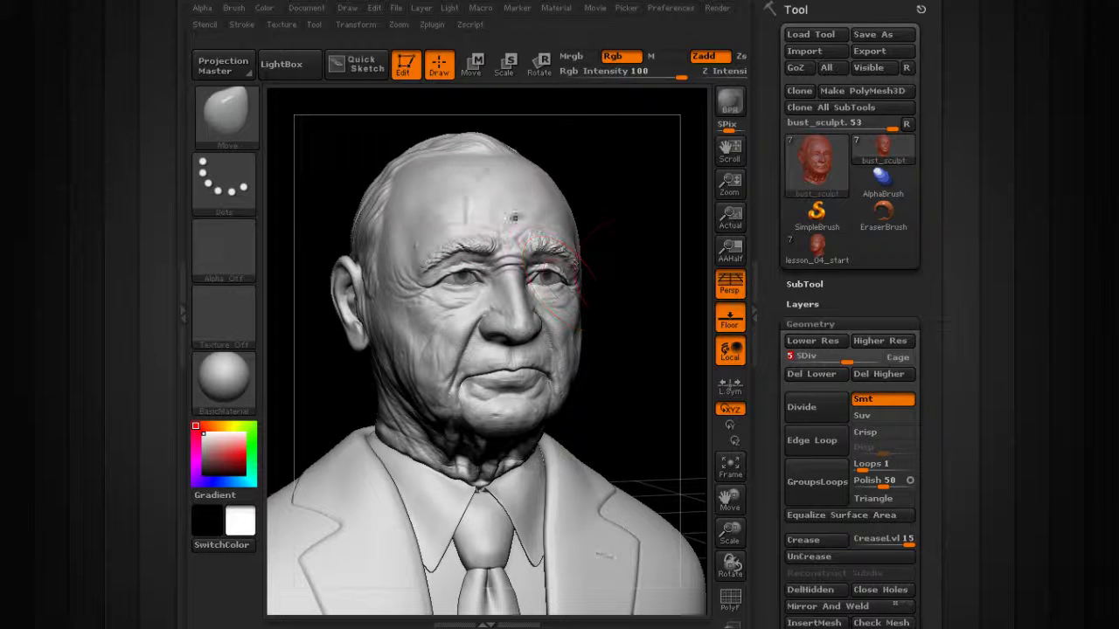
pyautogui.moveTo(620, 267); pyautogui.dragTo(633, 273)
pyautogui.keyDown('alt'); pyautogui.moveTo(651, 312); pyautogui.dragTo(676, 341); pyautogui.keyUp('alt')
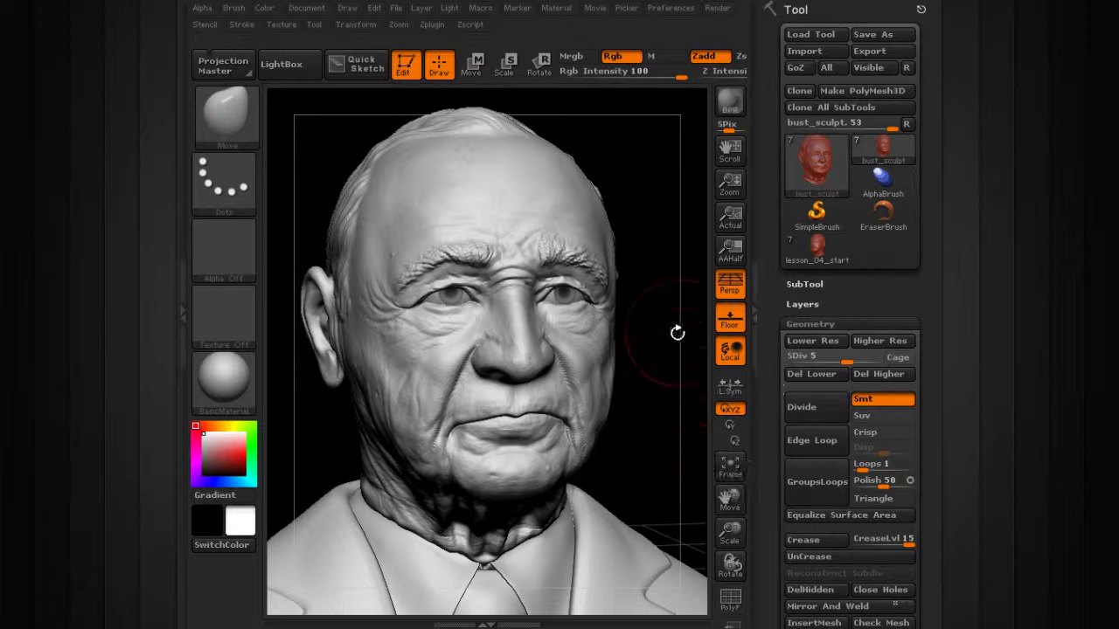
pyautogui.keyDown('alt'); pyautogui.moveTo(681, 324); pyautogui.dragTo(666, 327); pyautogui.keyUp('alt')
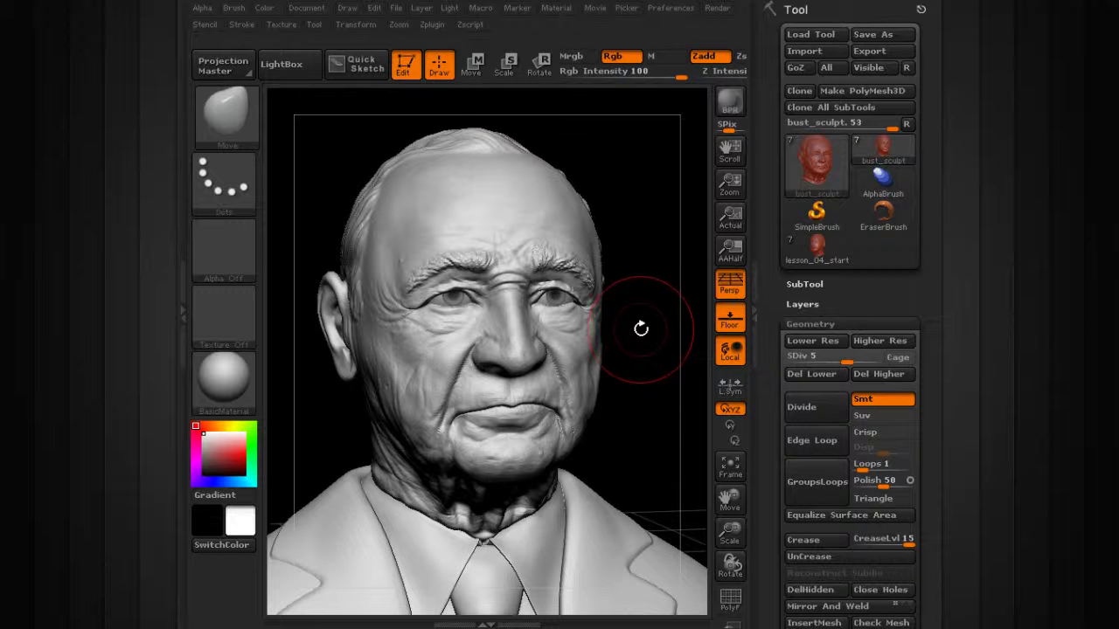
pyautogui.moveTo(641, 335); pyautogui.dragTo(649, 320)
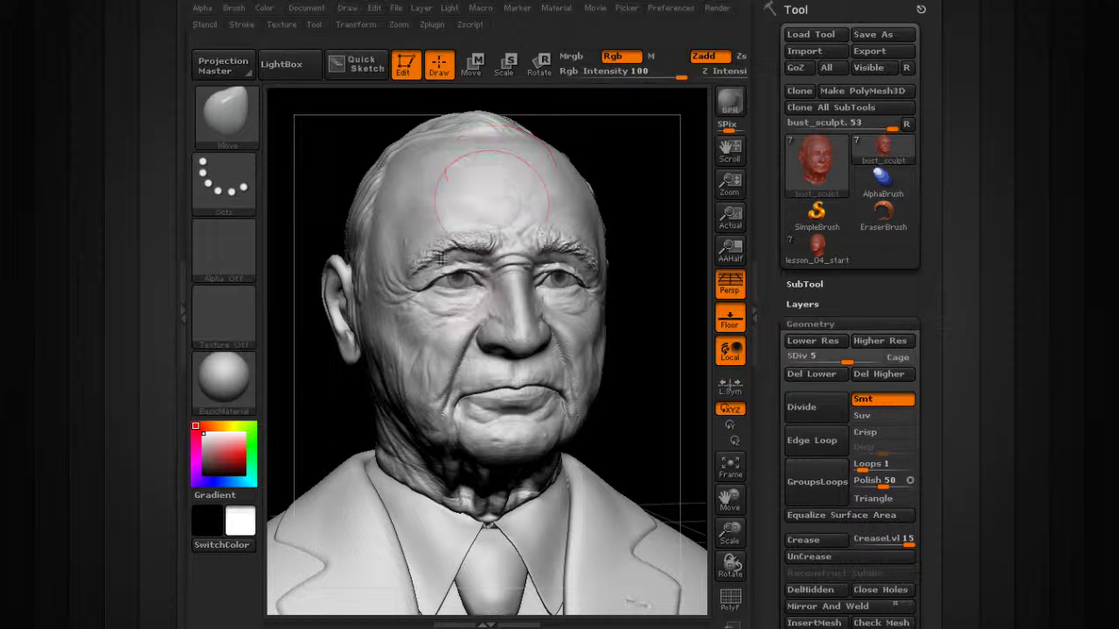